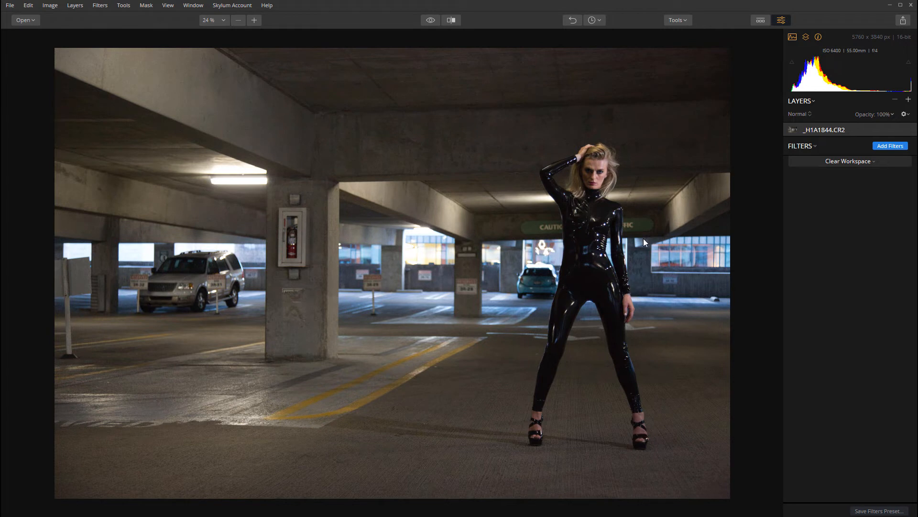
# Examine the image noise in the concrete ceiling and around the model at close range, and view the Portrait presets
pyautogui.scroll(6, 520, 139)
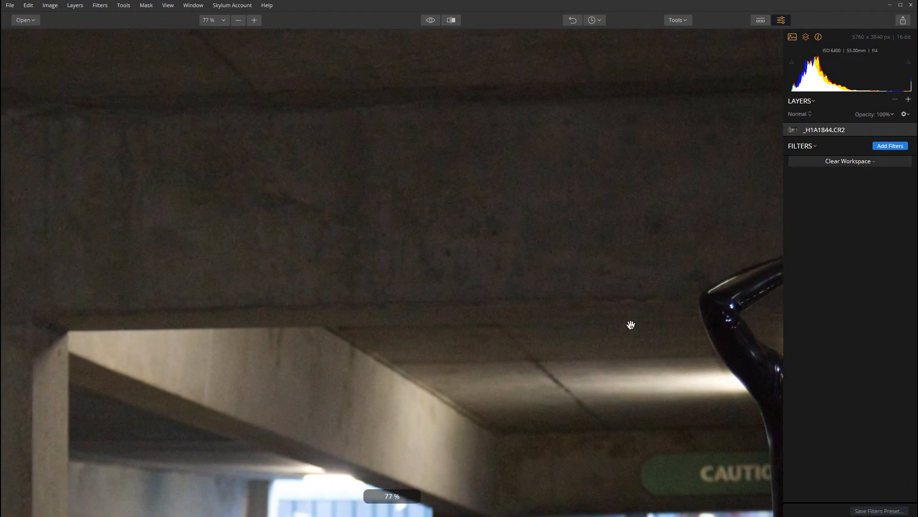
pyautogui.scroll(-2, 630, 323)
pyautogui.scroll(-4, 631, 325)
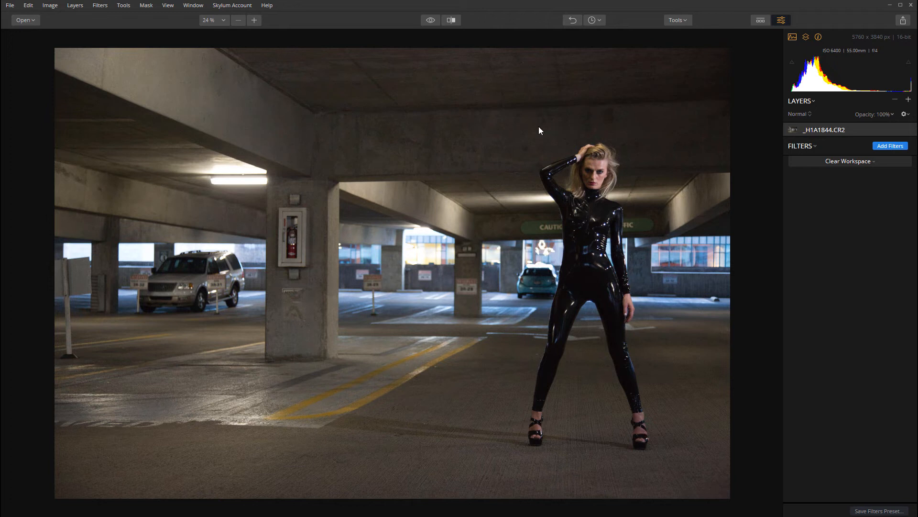
pyautogui.scroll(2, 489, 129)
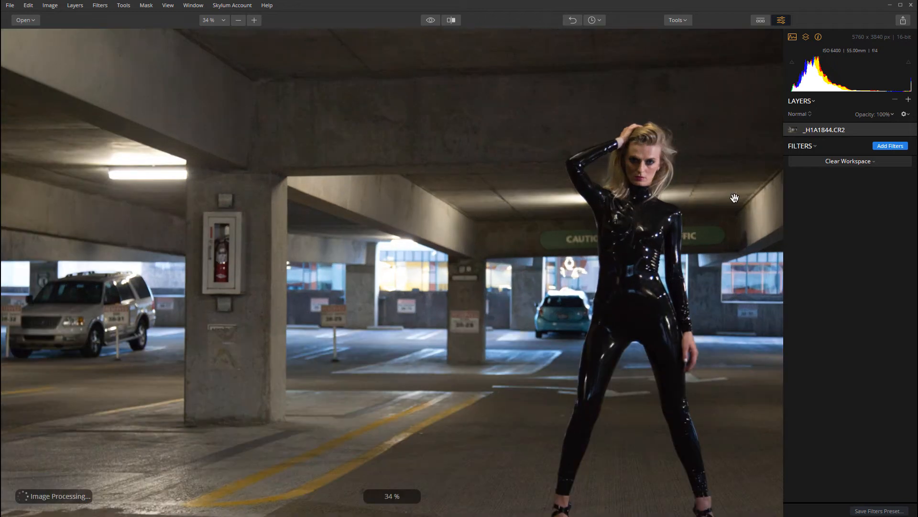
pyautogui.scroll(4, 698, 184)
pyautogui.scroll(2, 557, 184)
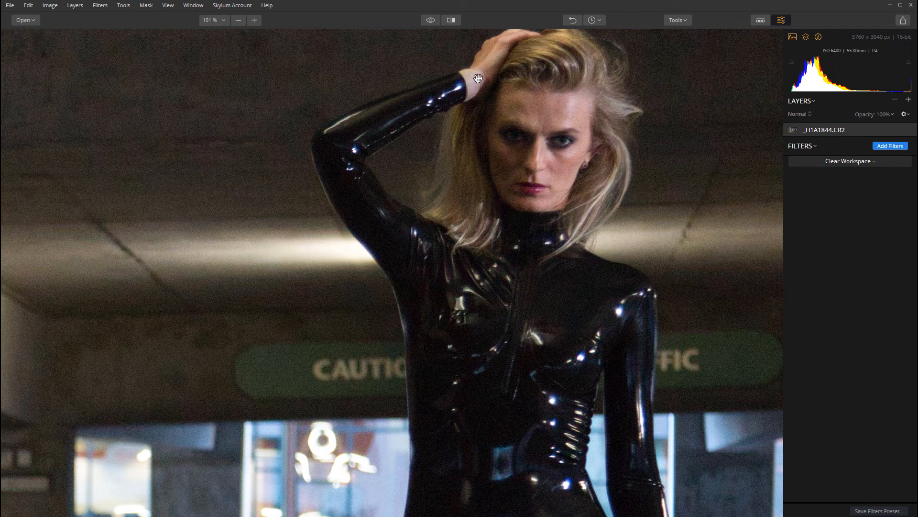
pyautogui.hotkey('ctrl', '0')
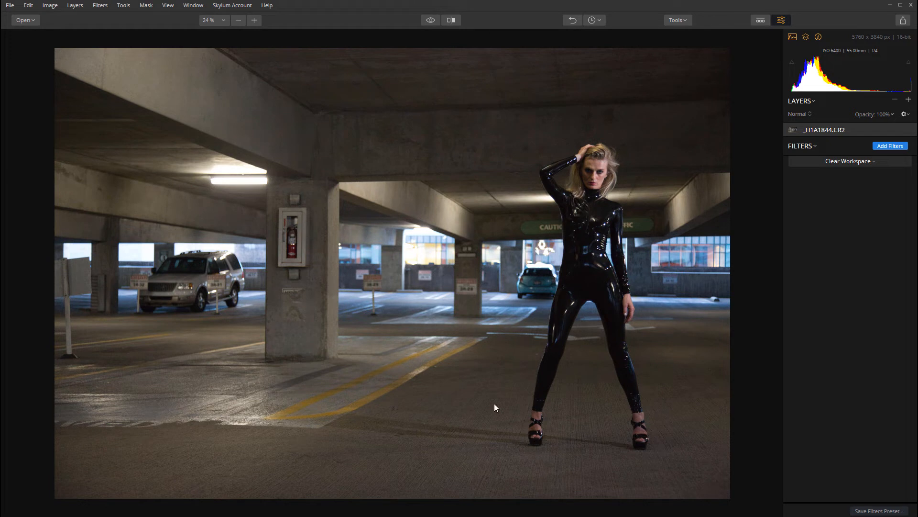
pyautogui.click(760, 20)
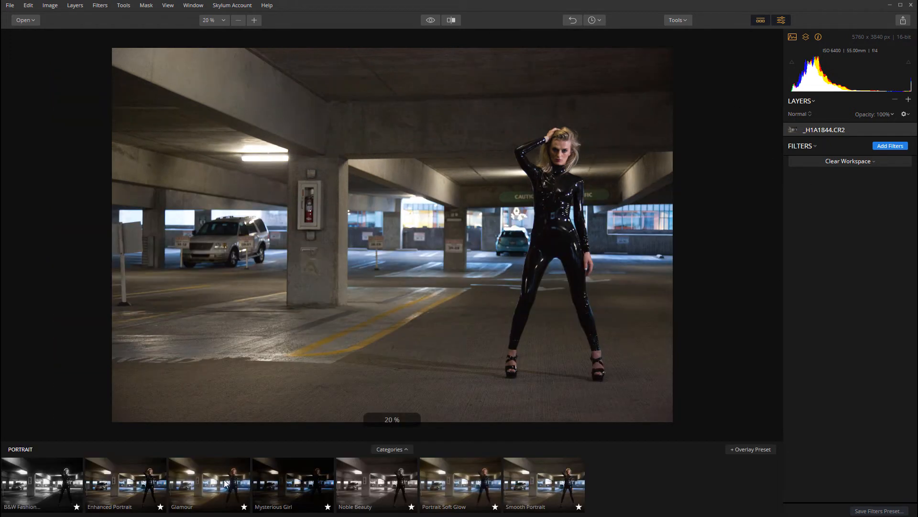
pyautogui.click(757, 22)
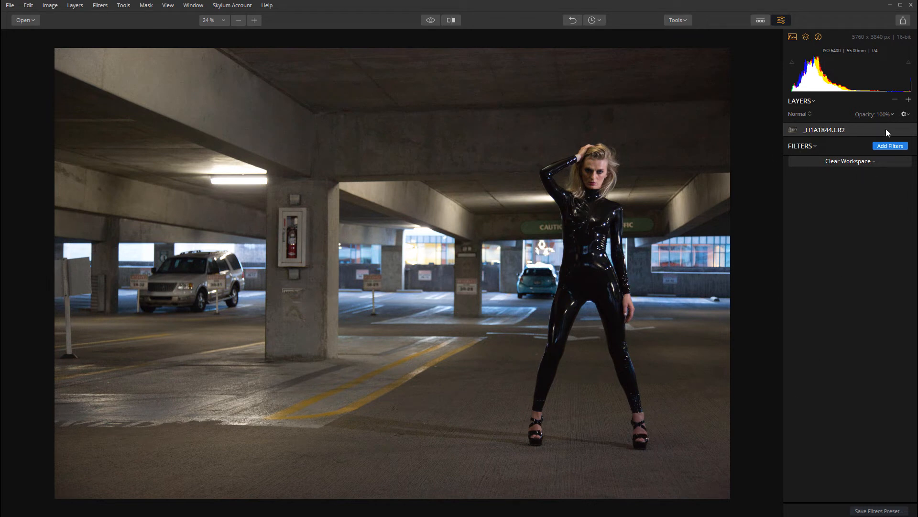
# Add a Denoise filter to the photo from the filters catalog
pyautogui.click(892, 146)
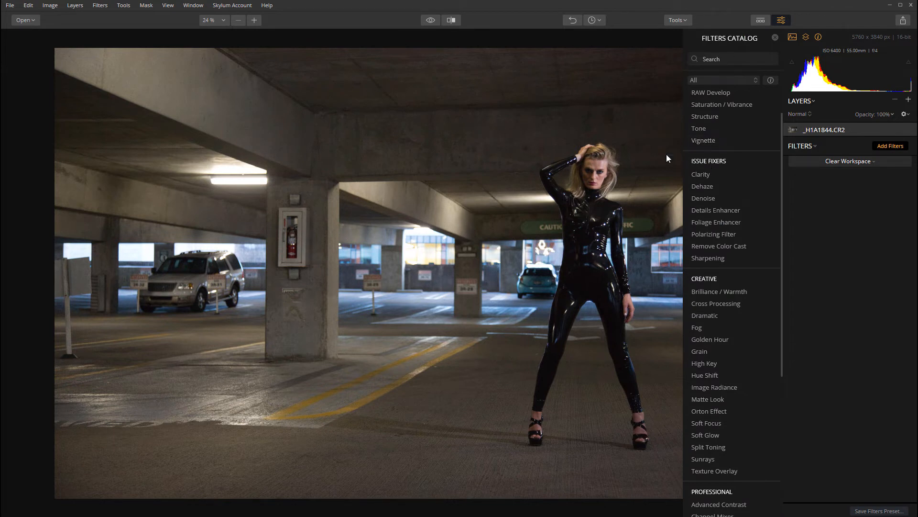
pyautogui.click(706, 198)
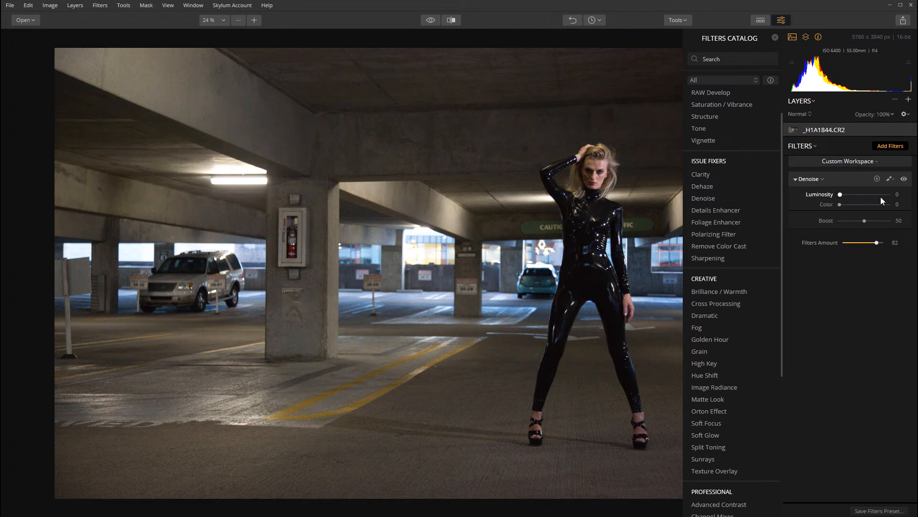
# Set the Denoise filter's Luminosity to 52 and Color to 51, judging the effect on the dark ceiling beam
pyautogui.scroll(5, 492, 157)
pyautogui.moveTo(616, 163); pyautogui.dragTo(549, 298)
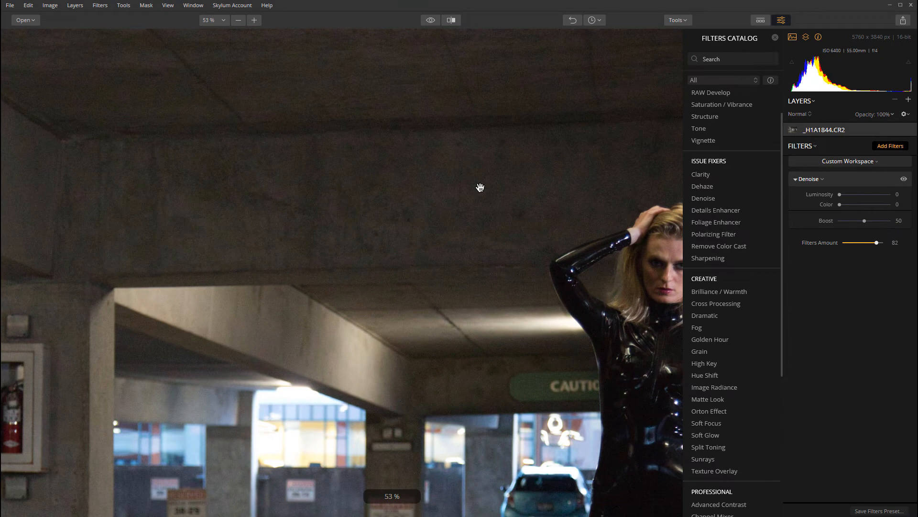
pyautogui.scroll(3, 449, 205)
pyautogui.moveTo(334, 213); pyautogui.dragTo(565, 252)
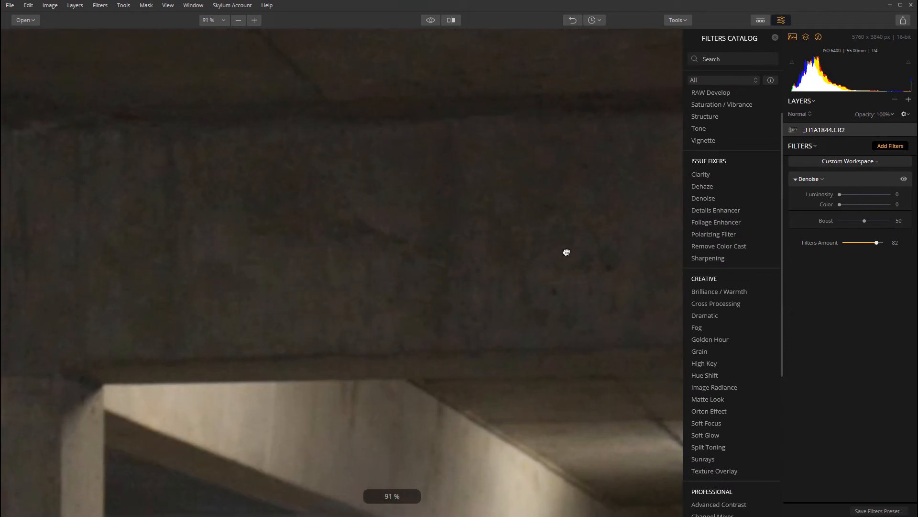
pyautogui.moveTo(588, 221); pyautogui.dragTo(373, 202)
pyautogui.scroll(1, 369, 201)
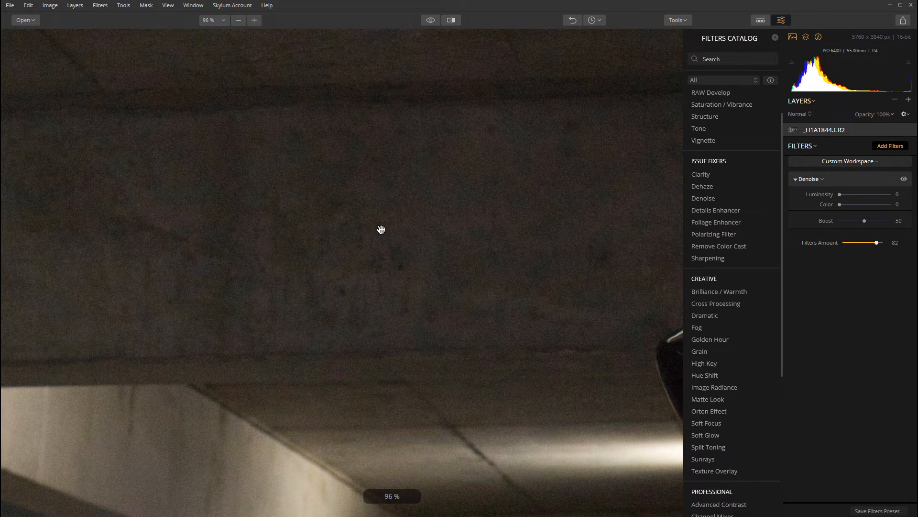
pyautogui.scroll(-1, 461, 250)
pyautogui.scroll(-2, 461, 249)
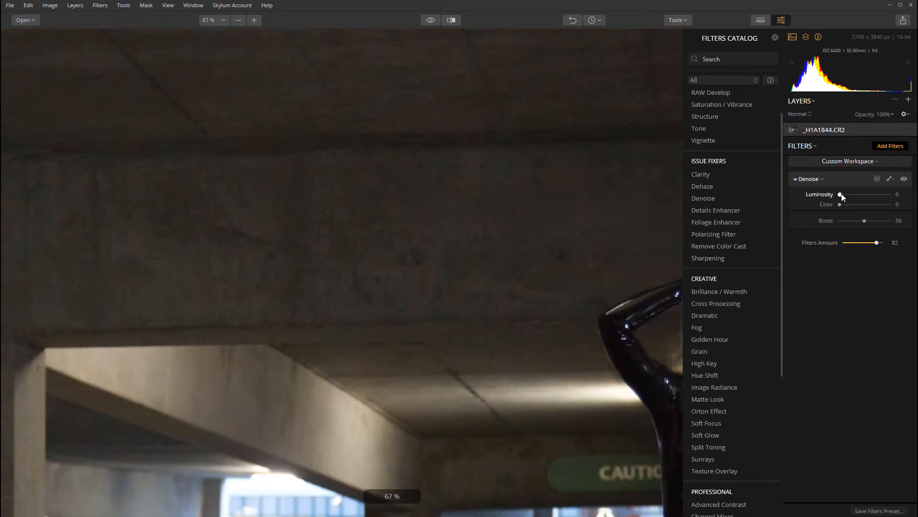
pyautogui.moveTo(840, 194); pyautogui.dragTo(853, 195)
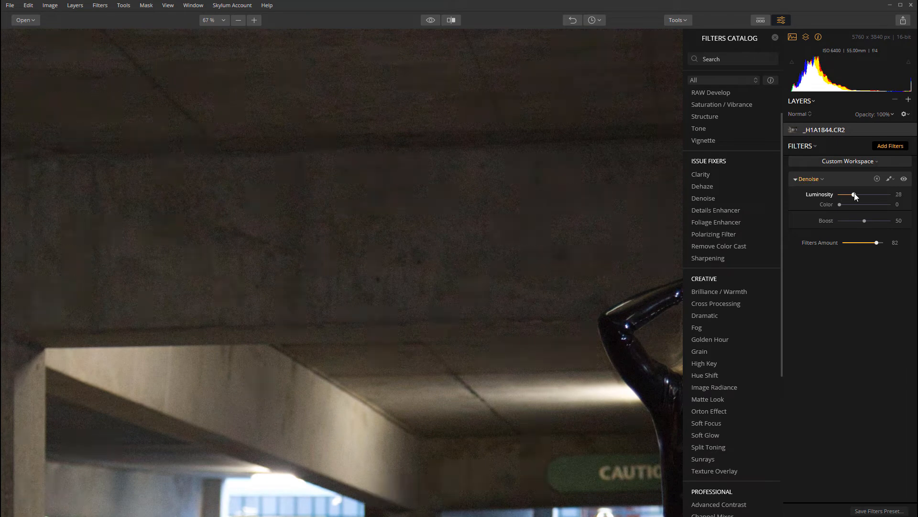
pyautogui.moveTo(856, 195); pyautogui.dragTo(917, 196)
pyautogui.moveTo(864, 195); pyautogui.dragTo(866, 205)
# Examine the denoised result across the whole photo and up close on the model's face and hair
pyautogui.moveTo(617, 254); pyautogui.dragTo(415, 124)
pyautogui.scroll(-3, 440, 173)
pyautogui.scroll(-1, 440, 177)
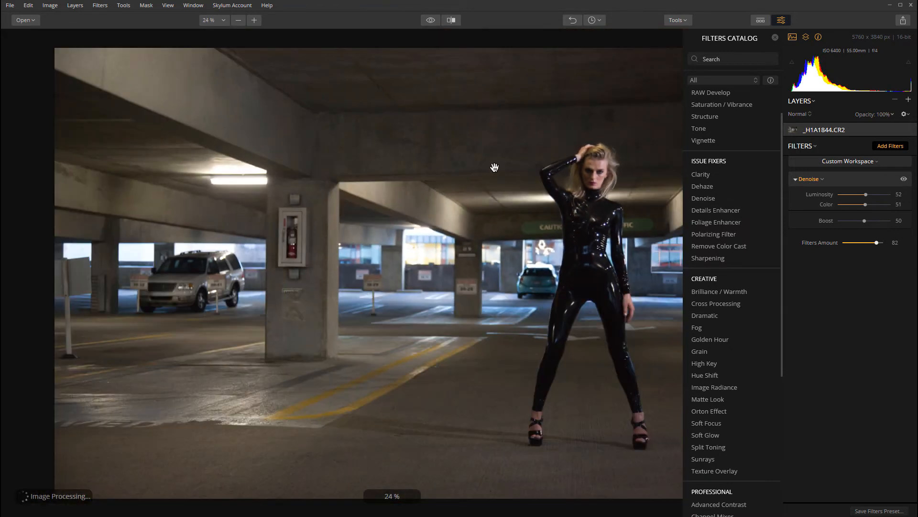
pyautogui.scroll(5, 644, 167)
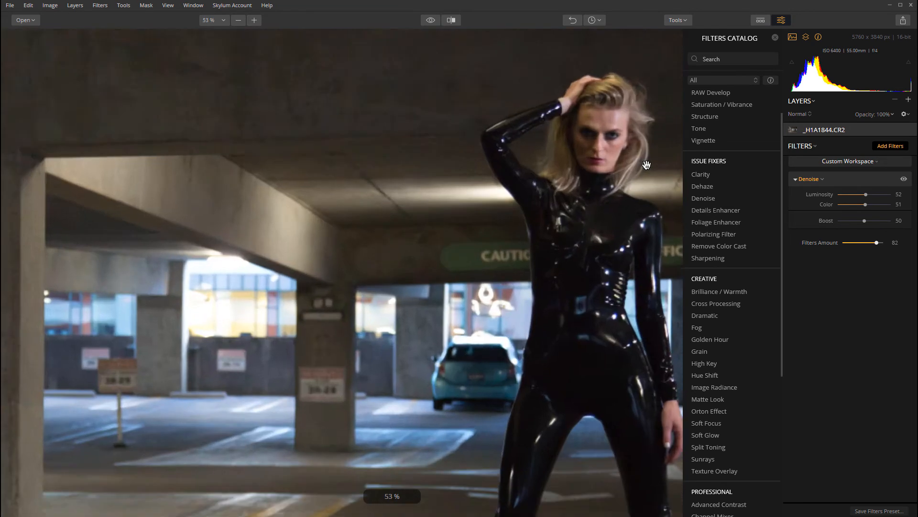
pyautogui.scroll(1, 486, 247)
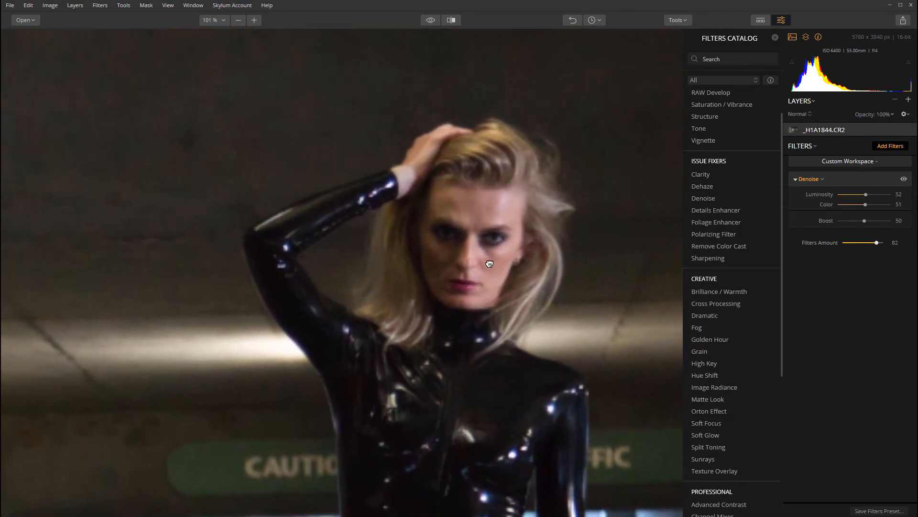
pyautogui.scroll(3, 493, 259)
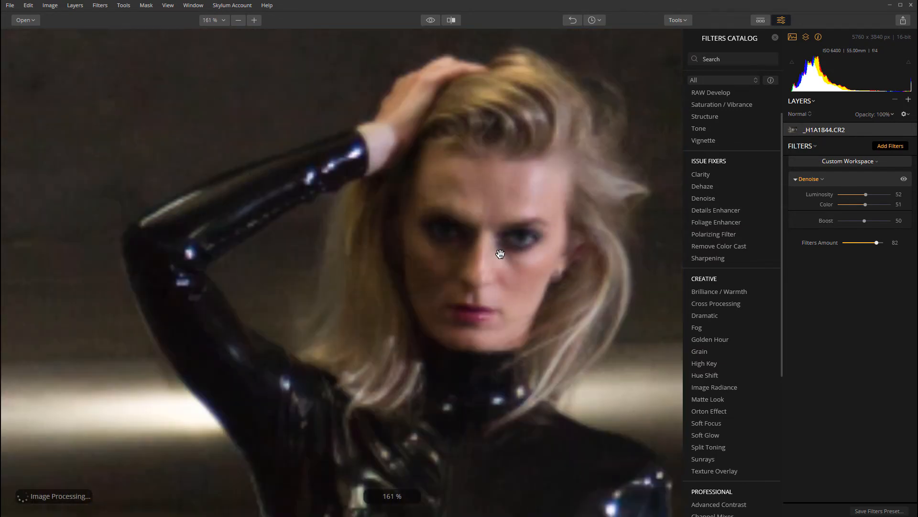
pyautogui.moveTo(549, 215); pyautogui.dragTo(510, 254)
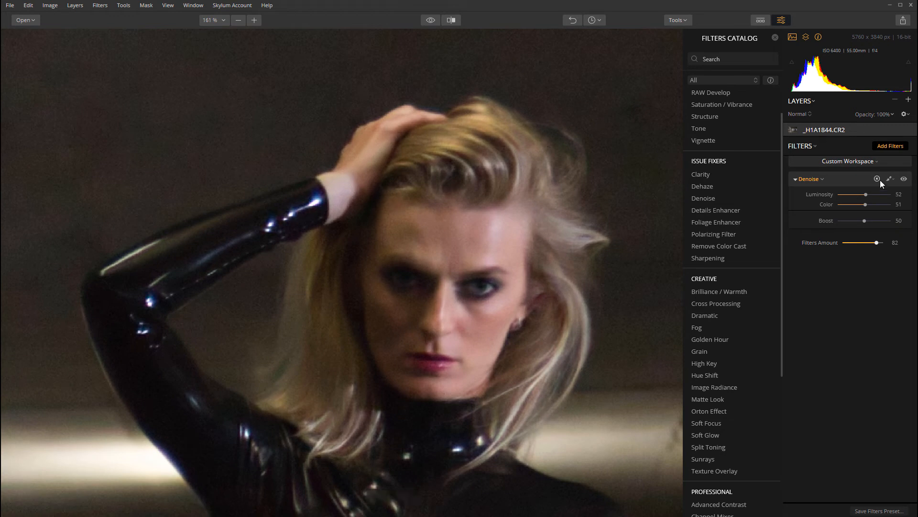
# Start a brush mask on the Denoise filter and paint over the model's hair and face at 82% opacity
pyautogui.moveTo(852, 178)
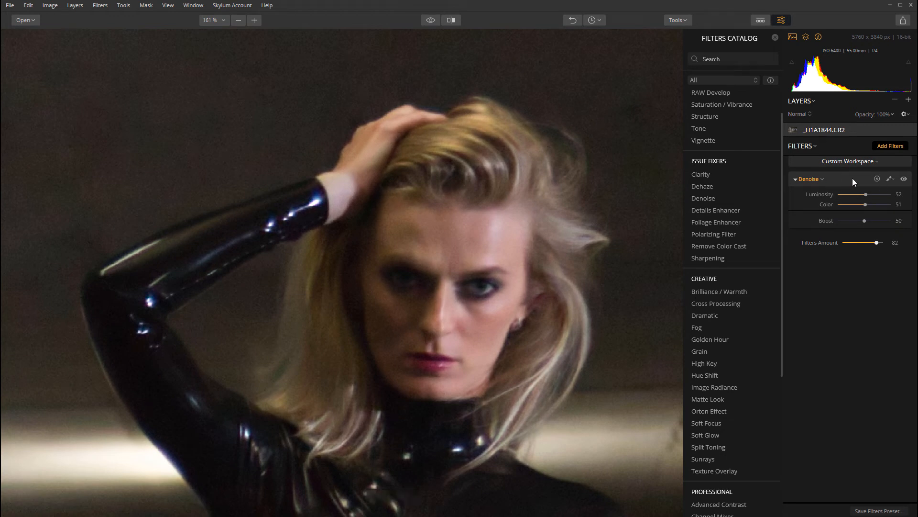
pyautogui.click(892, 179)
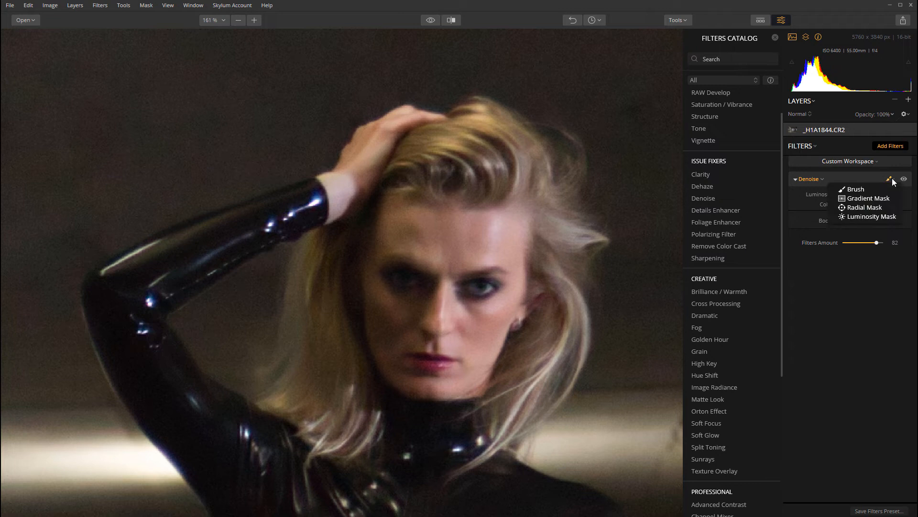
pyautogui.click(855, 188)
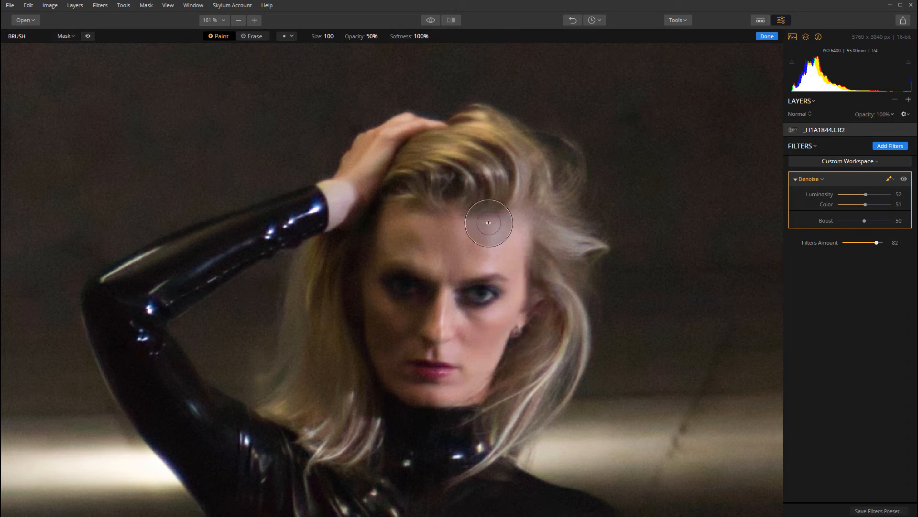
pyautogui.click(381, 37)
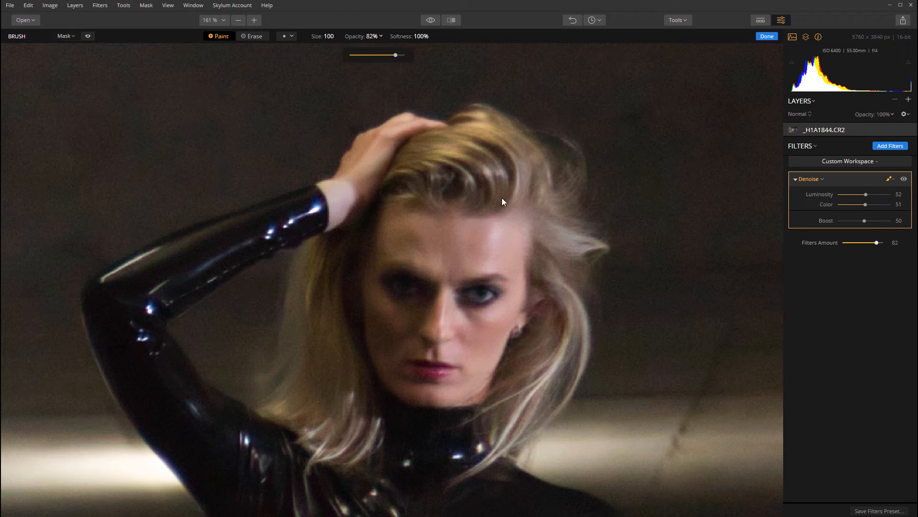
pyautogui.moveTo(502, 170)
pyautogui.mouseDown()
pyautogui.moveTo(474, 178)
pyautogui.moveTo(494, 153)
pyautogui.mouseUp()
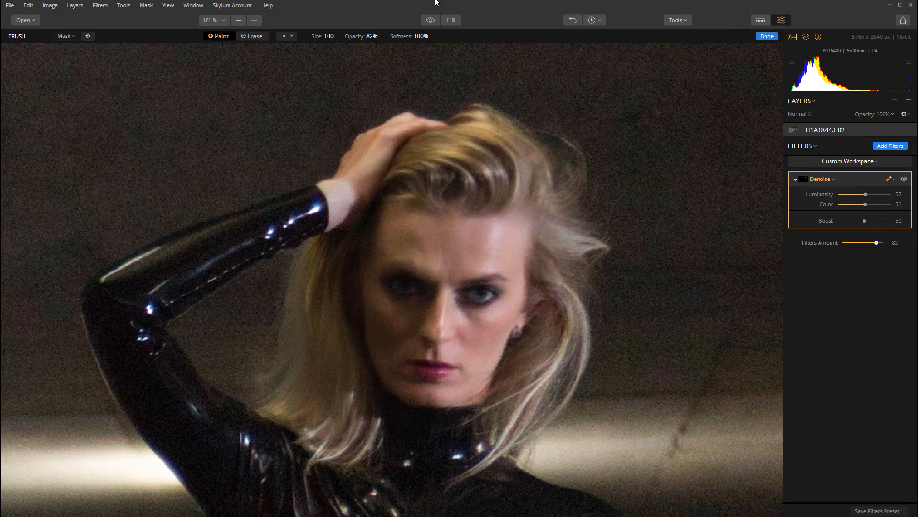
# Set the mask brush to 86% opacity and size 110, and continue painting over the model's neck, shoulders and chest
pyautogui.click(381, 37)
pyautogui.click(400, 55)
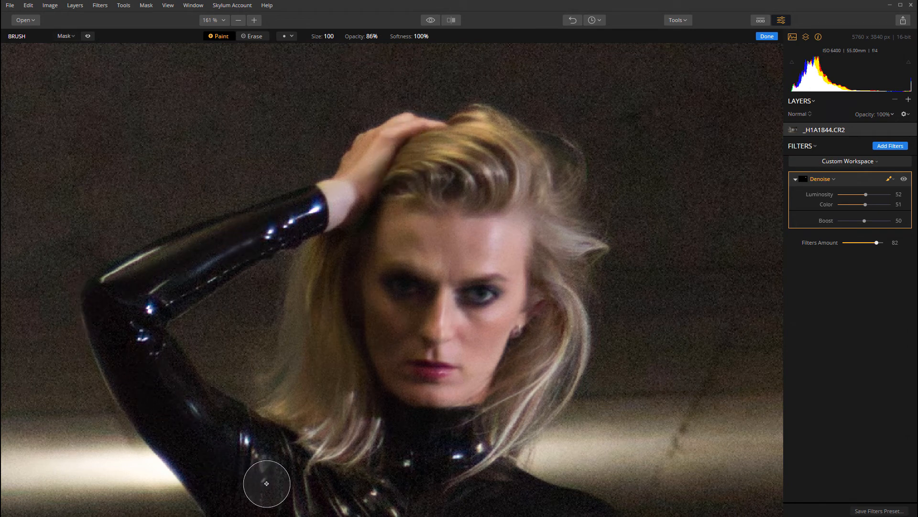
pyautogui.rightClick(411, 309)
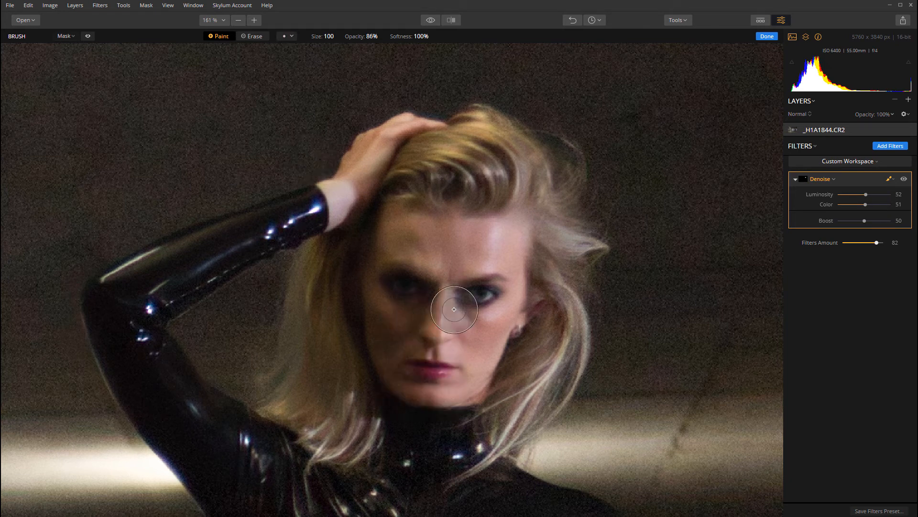
pyautogui.scroll(-5, 445, 263)
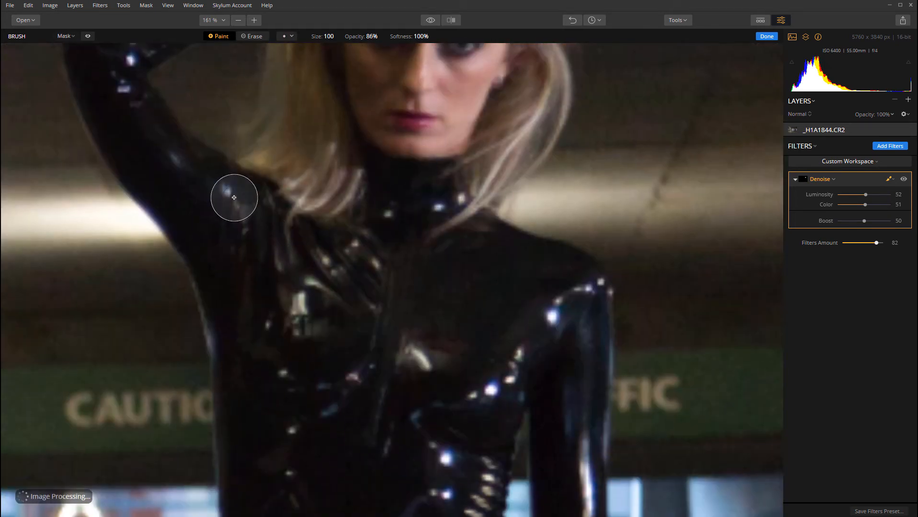
pyautogui.rightClick(411, 189)
pyautogui.moveTo(417, 212); pyautogui.dragTo(419, 212)
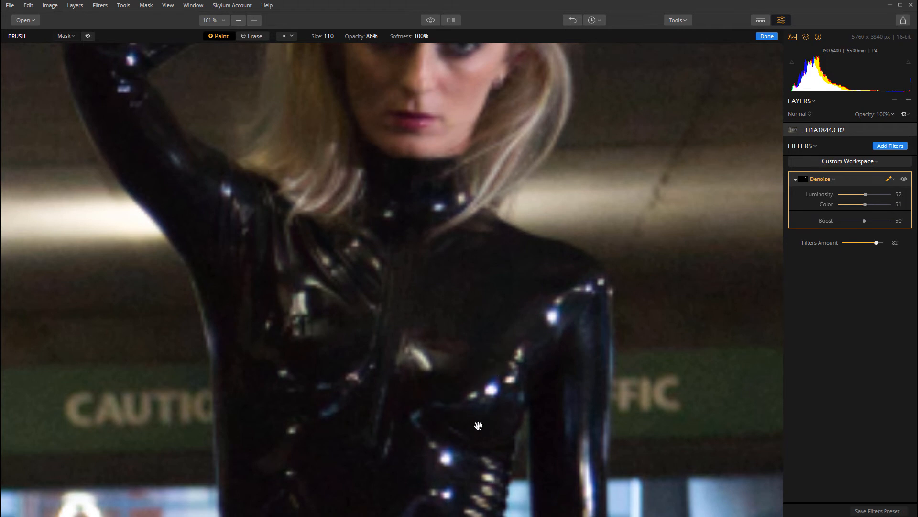
# Enlarge the mask brush to size 254 and paint Denoise over the model's torso
pyautogui.scroll(-3, 476, 431)
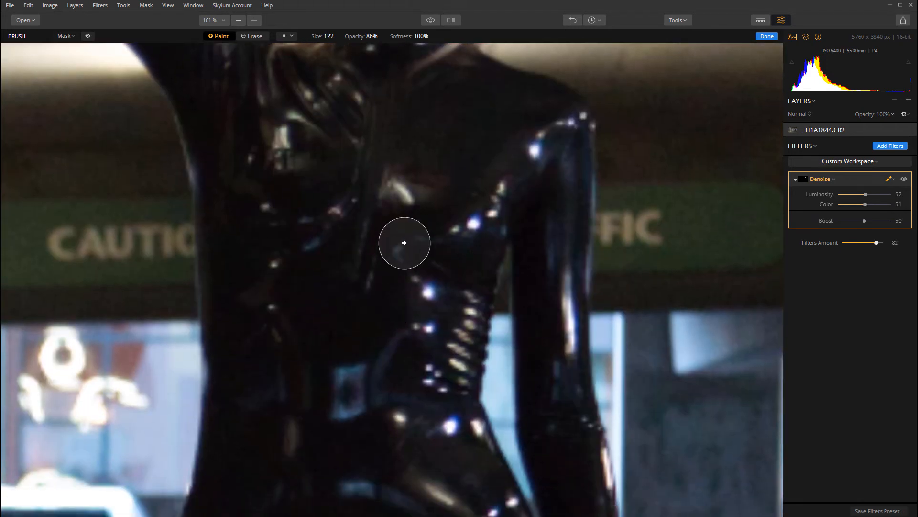
pyautogui.press(']')
pyautogui.press(']')
pyautogui.press(']')
pyautogui.press(']')
pyautogui.press(']')
pyautogui.press(']')
pyautogui.press(']')
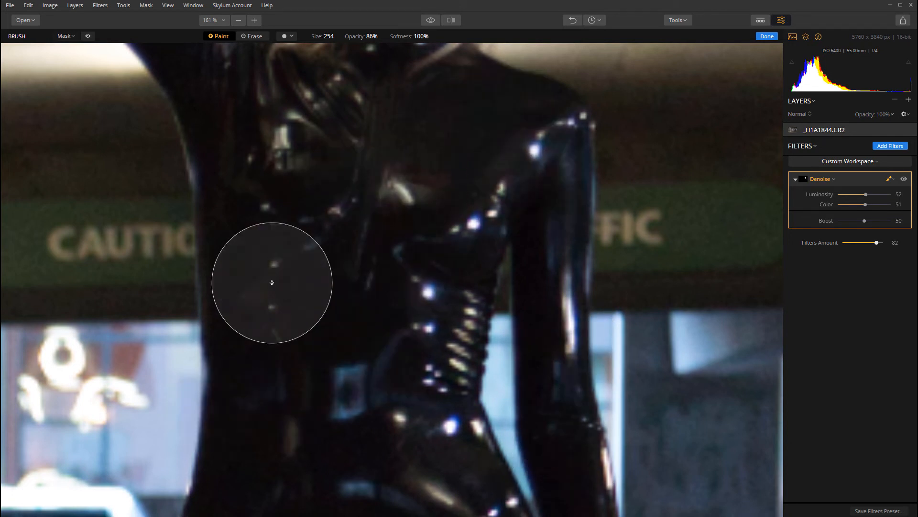
# Continue painting Denoise with the size 254 mask brush down over the model's hips, hand and legs
pyautogui.moveTo(426, 451); pyautogui.dragTo(434, 206)
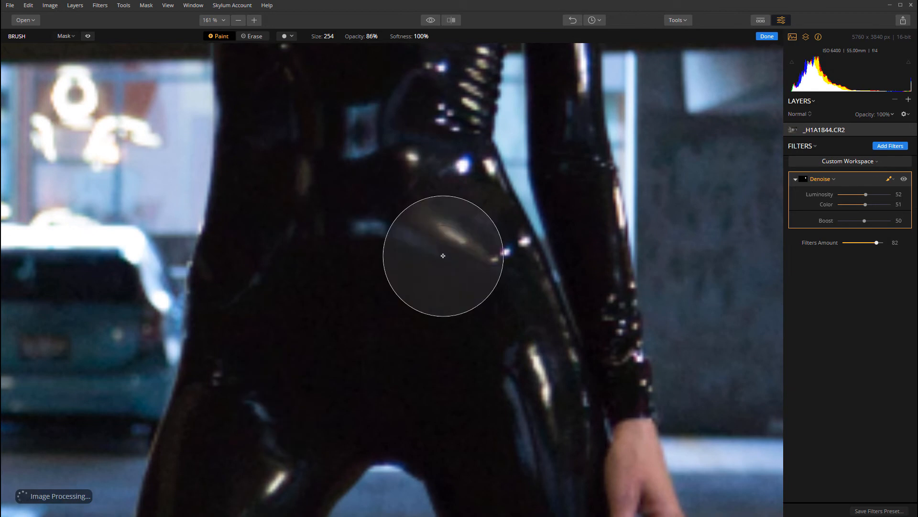
pyautogui.moveTo(564, 400); pyautogui.dragTo(512, 184)
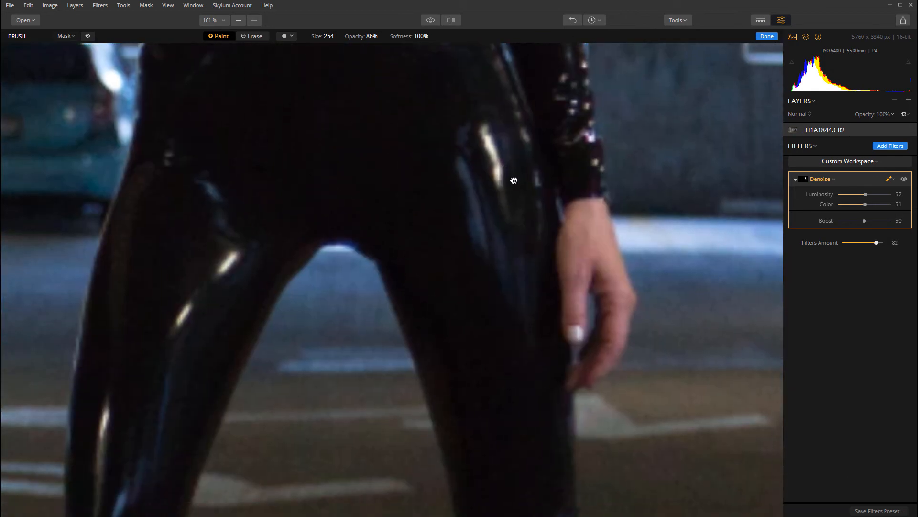
pyautogui.moveTo(541, 443); pyautogui.dragTo(508, 188)
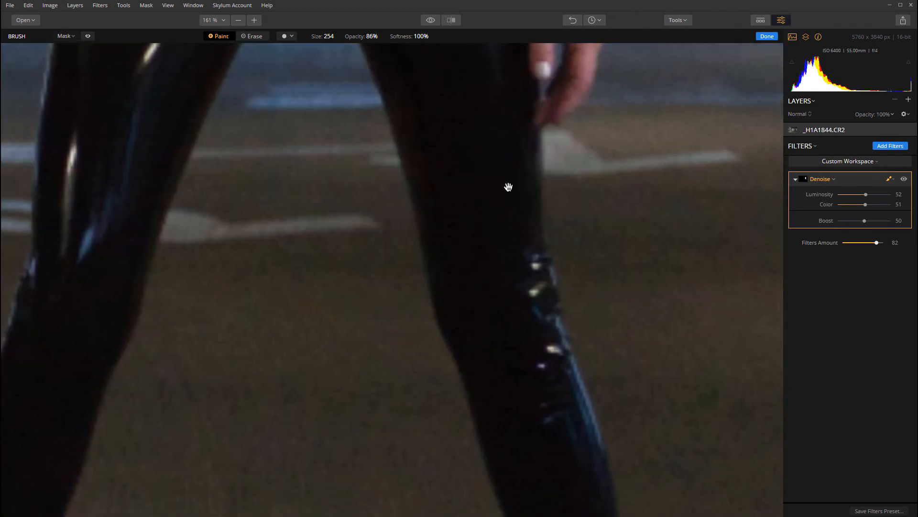
pyautogui.moveTo(552, 400); pyautogui.dragTo(512, 117)
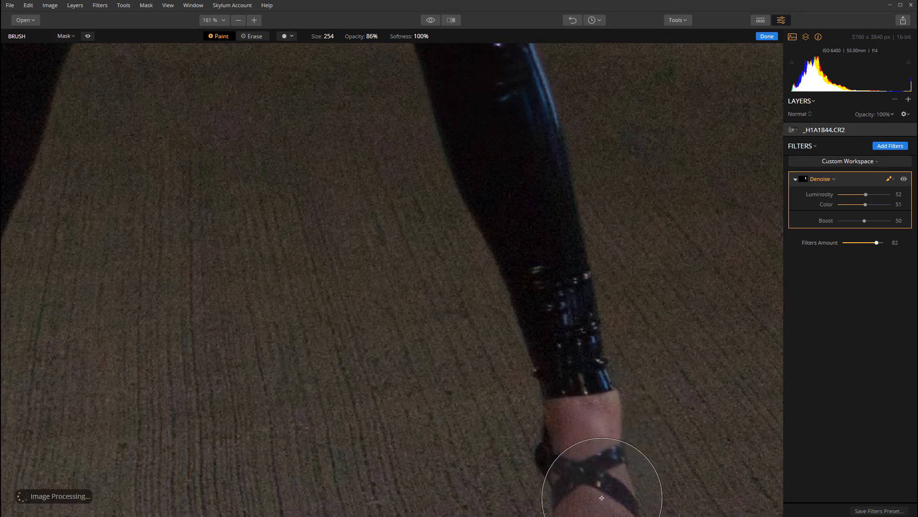
# Reduce the mask brush to size 194 and paint Denoise over the model's ankle and shoe
pyautogui.press('[')
pyautogui.press('[')
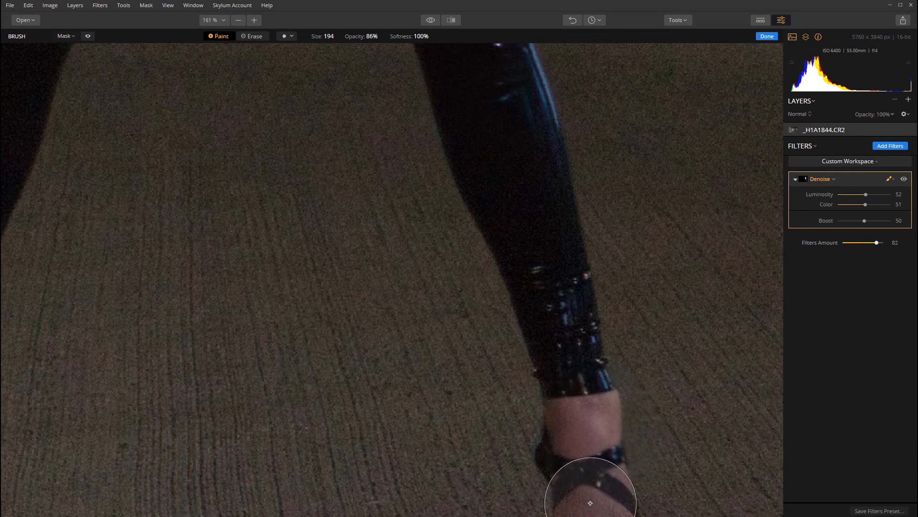
pyautogui.moveTo(646, 348)
pyautogui.mouseDown()
pyautogui.moveTo(654, 207)
pyautogui.moveTo(643, 127)
pyautogui.mouseUp()
pyautogui.click(609, 365)
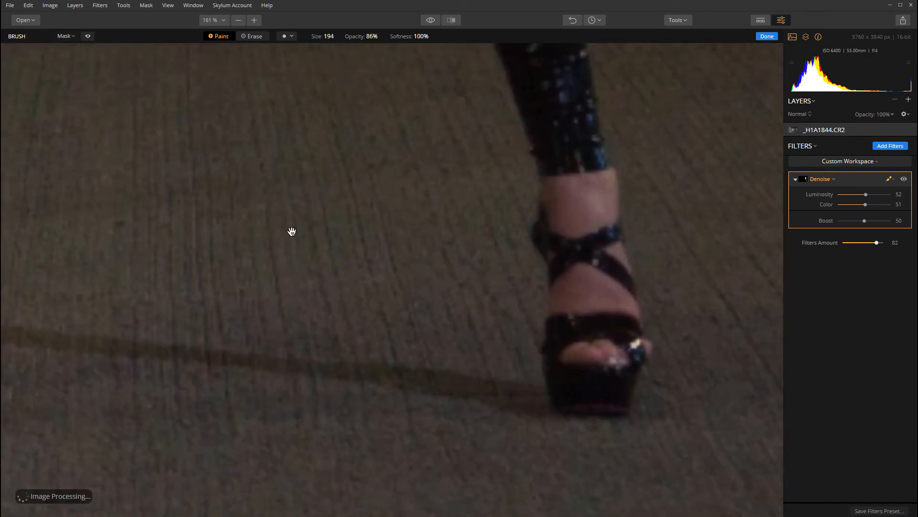
# Paint Denoise over the model's other foot and up along that leg to the hips
pyautogui.moveTo(120, 239); pyautogui.dragTo(742, 386)
pyautogui.moveTo(476, 422)
pyautogui.mouseDown()
pyautogui.moveTo(417, 437)
pyautogui.moveTo(492, 125)
pyautogui.mouseUp()
pyautogui.moveTo(566, 143)
pyautogui.mouseDown()
pyautogui.moveTo(511, 368)
pyautogui.moveTo(489, 411)
pyautogui.mouseUp()
pyautogui.moveTo(435, 164)
pyautogui.mouseDown()
pyautogui.moveTo(478, 156)
pyautogui.moveTo(495, 232)
pyautogui.moveTo(448, 313)
pyautogui.mouseUp()
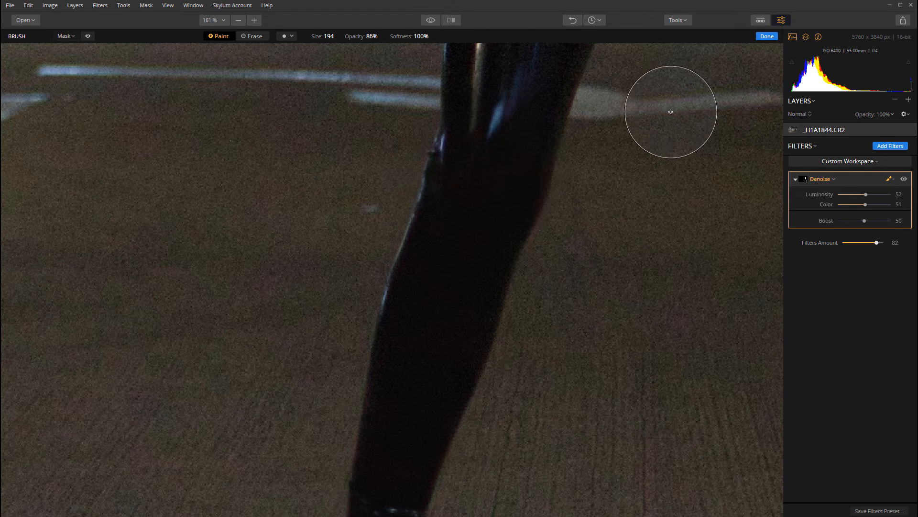
pyautogui.moveTo(672, 108); pyautogui.dragTo(582, 431)
pyautogui.moveTo(529, 155)
pyautogui.mouseDown()
pyautogui.moveTo(543, 303)
pyautogui.moveTo(460, 427)
pyautogui.mouseUp()
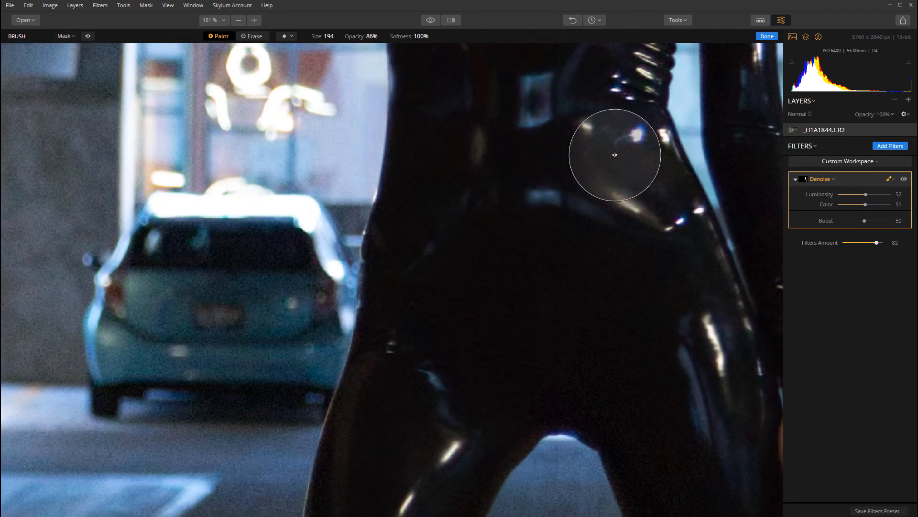
# Invert the Denoise mask so the noise reduction applies to the garage background instead of the model
pyautogui.moveTo(617, 158); pyautogui.dragTo(560, 369)
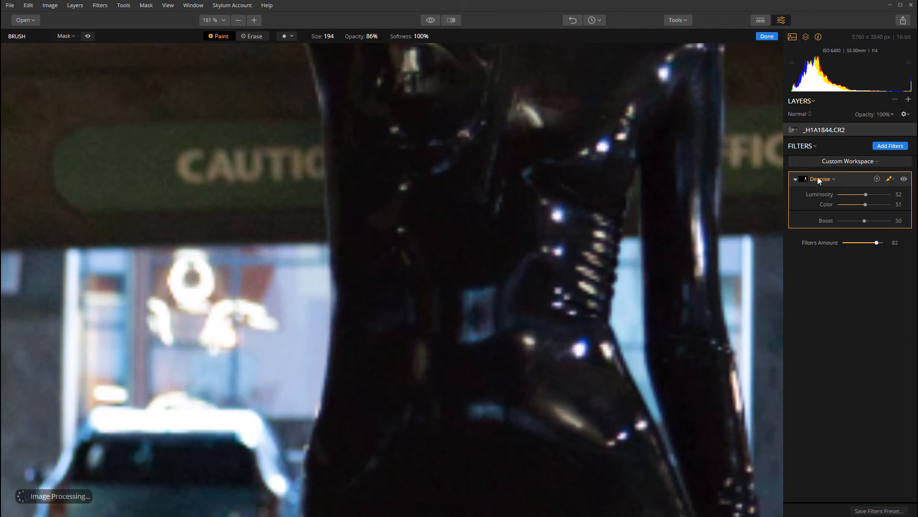
pyautogui.click(806, 180)
pyautogui.click(835, 194)
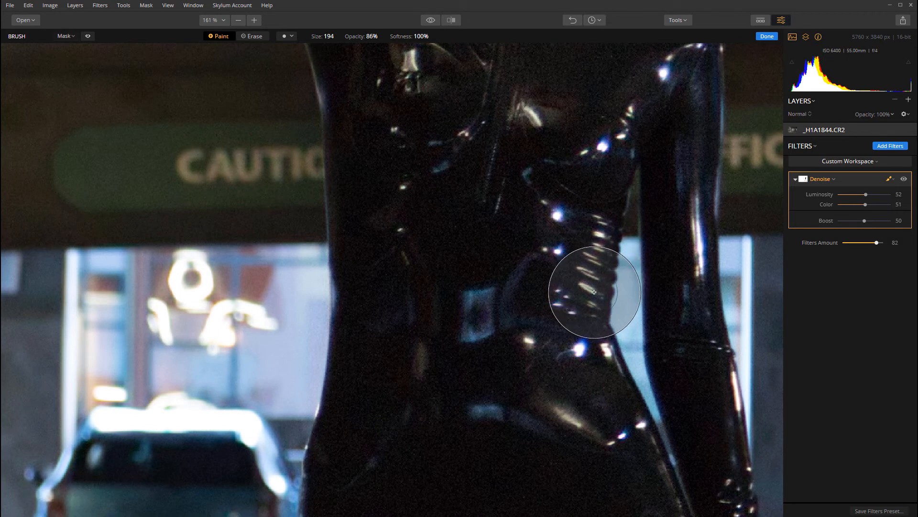
pyautogui.hotkey('ctrl', '0')
pyautogui.scroll(-2, 594, 291)
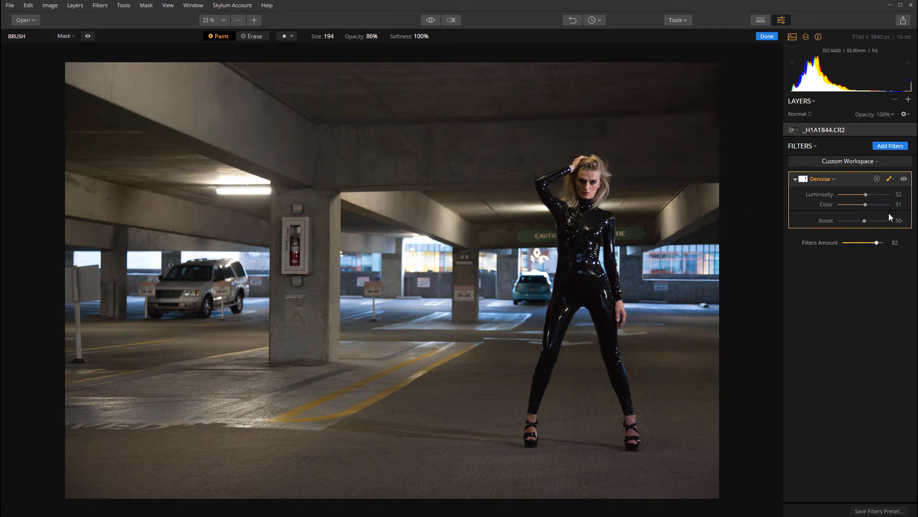
# Review the Denoise mask's editing options, leave brush mode and look over the available mask types
pyautogui.rightClick(803, 183)
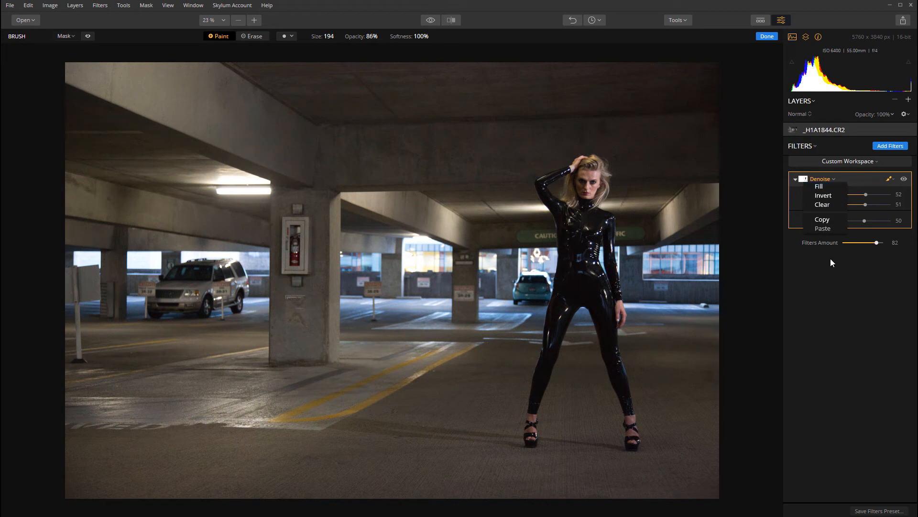
pyautogui.click(858, 176)
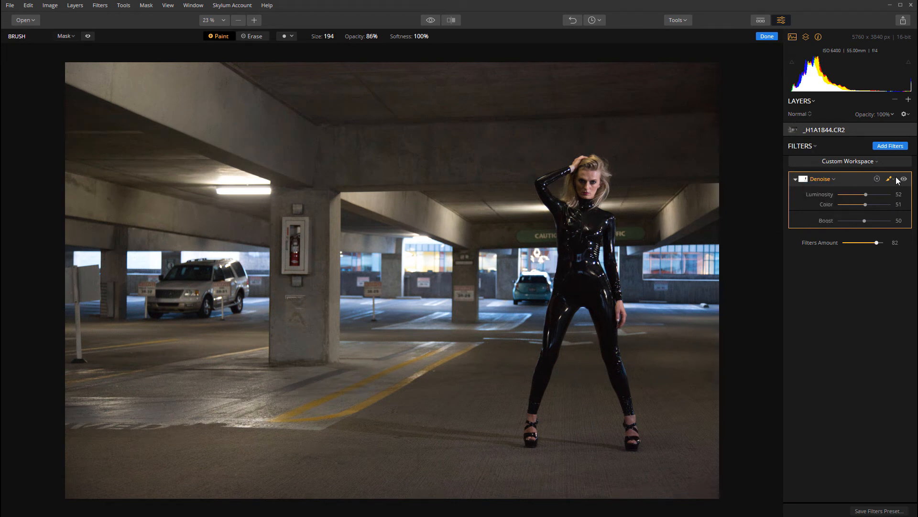
pyautogui.click(895, 178)
pyautogui.click(892, 177)
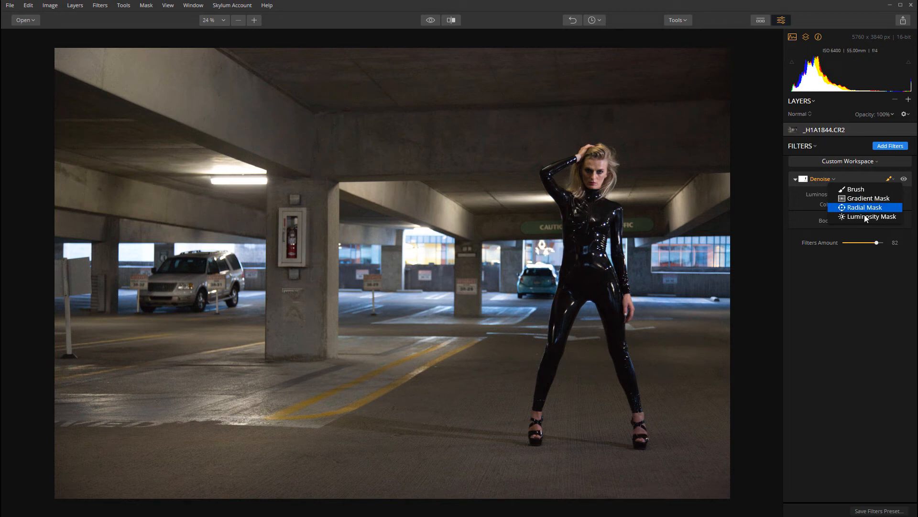
pyautogui.click(889, 295)
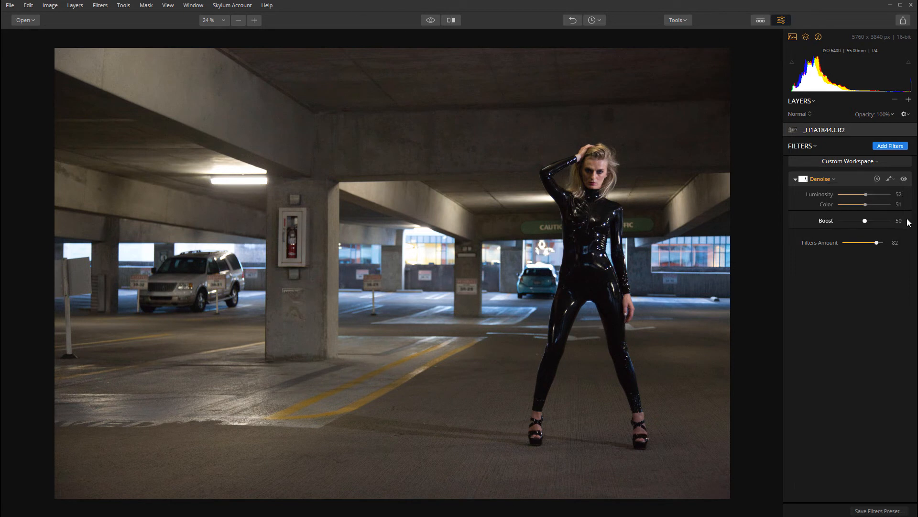
# Compare the photo before and after denoising in a split view, across the pillar, garage background and model
pyautogui.click(450, 20)
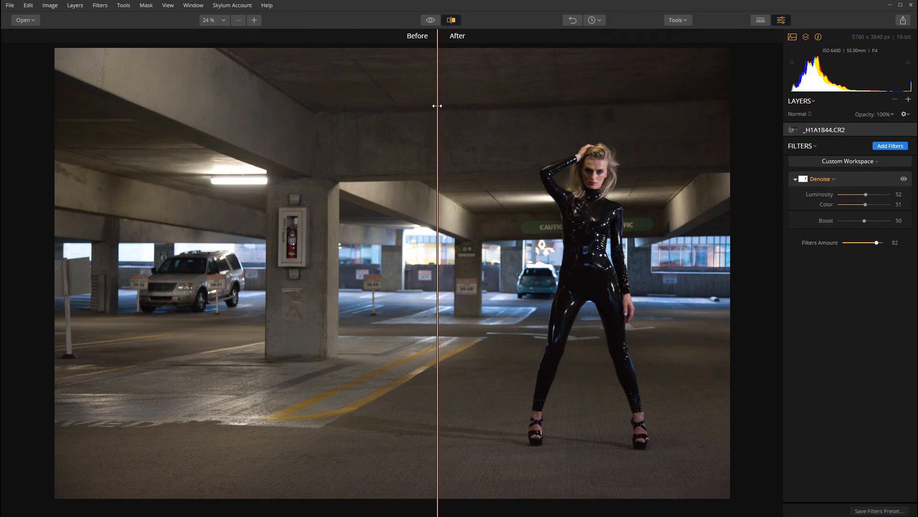
pyautogui.moveTo(438, 158); pyautogui.dragTo(282, 179)
pyautogui.scroll(2, 380, 133)
pyautogui.scroll(2, 380, 133)
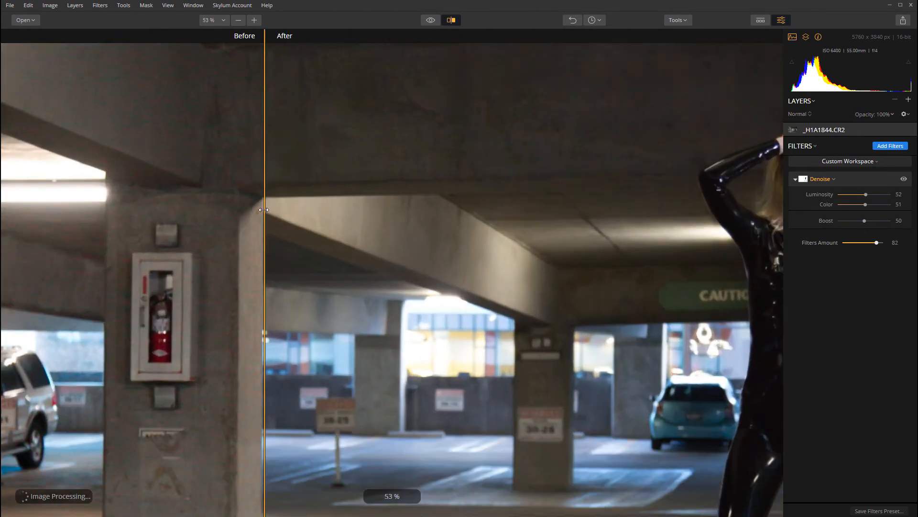
pyautogui.moveTo(325, 206); pyautogui.dragTo(646, 203)
pyautogui.moveTo(712, 233); pyautogui.dragTo(344, 196)
pyautogui.moveTo(647, 209); pyautogui.dragTo(433, 216)
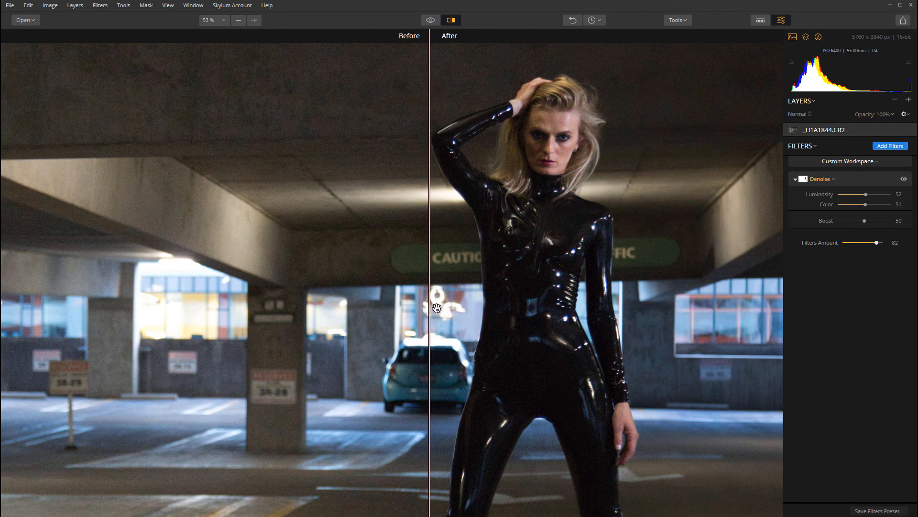
pyautogui.moveTo(431, 310); pyautogui.dragTo(408, 311)
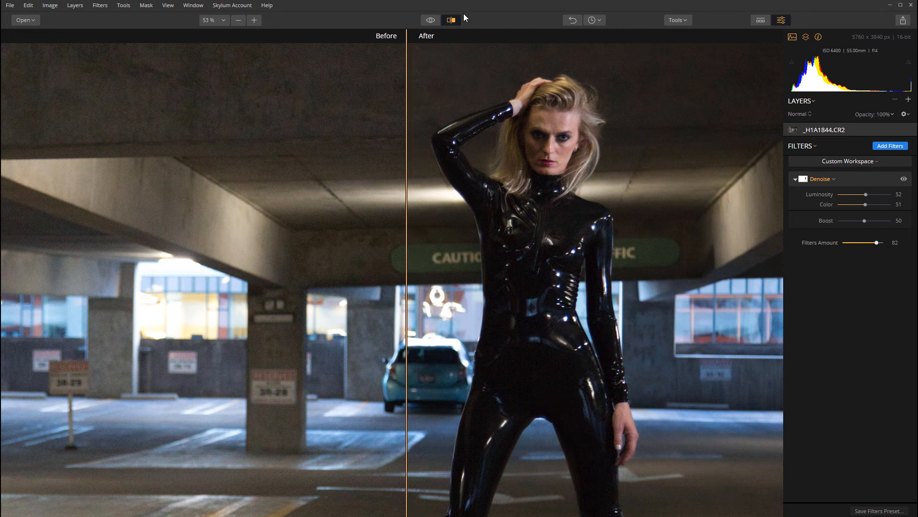
pyautogui.click(451, 20)
pyautogui.hotkey('ctrl', '0')
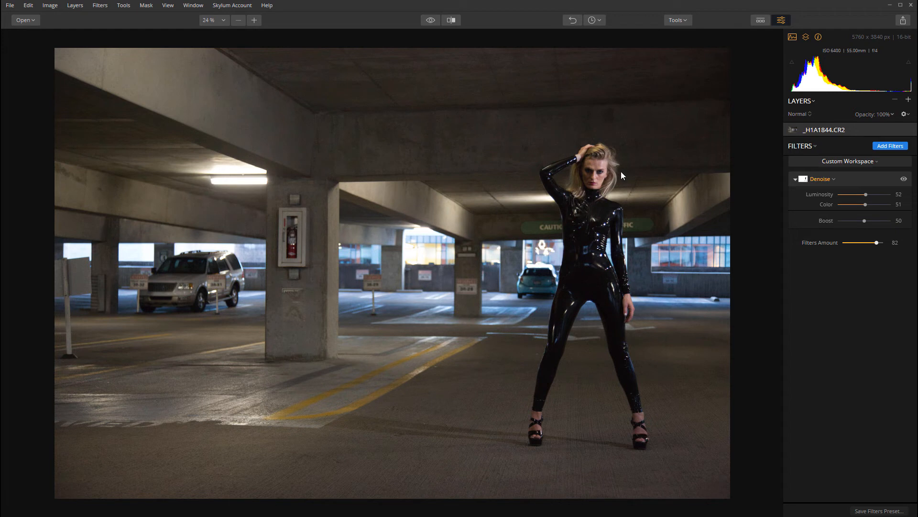
# Add a Sharpening filter below the Denoise filter
pyautogui.click(891, 145)
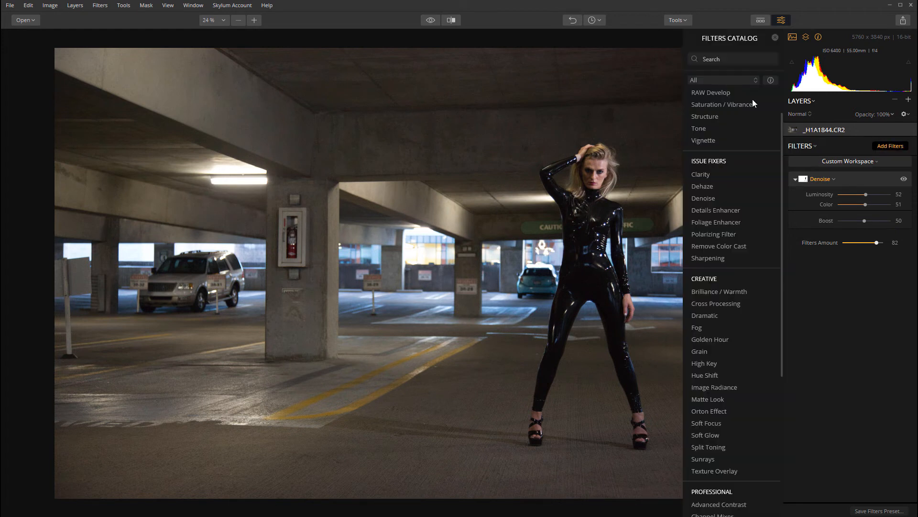
pyautogui.click(750, 257)
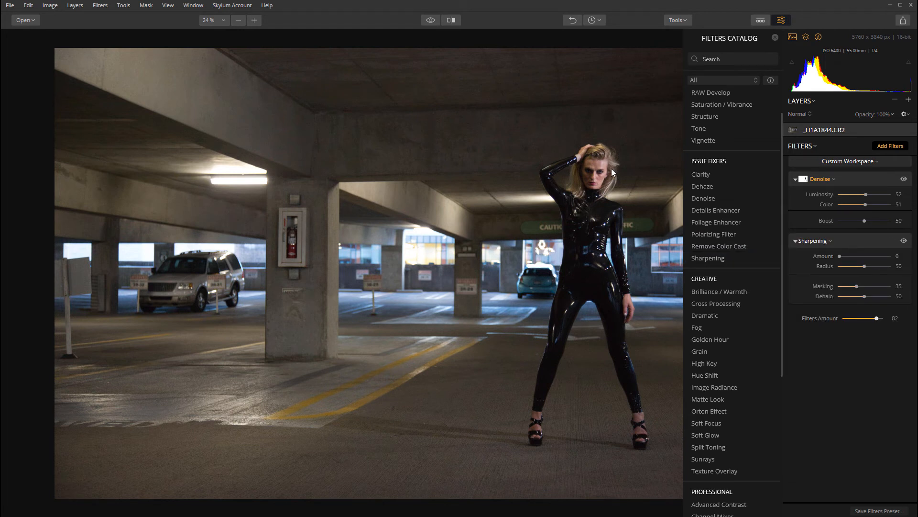
pyautogui.scroll(6, 588, 169)
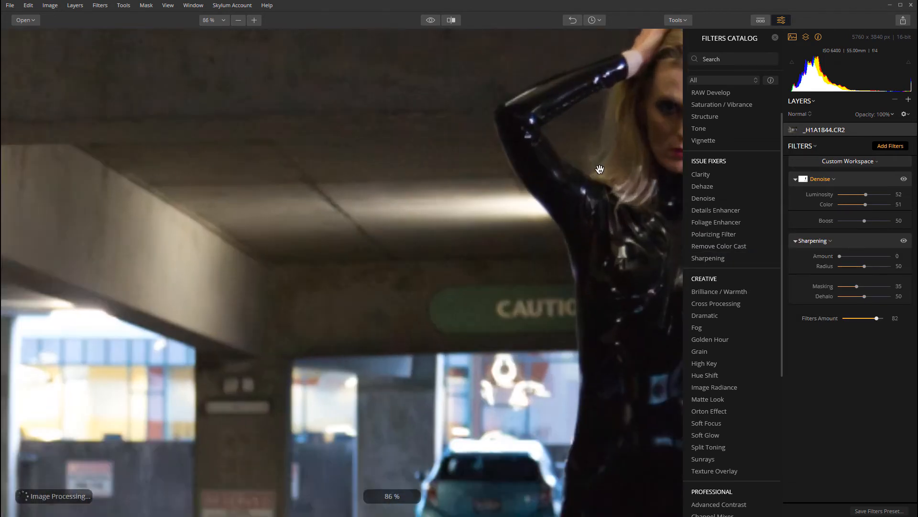
pyautogui.moveTo(615, 176); pyautogui.dragTo(367, 289)
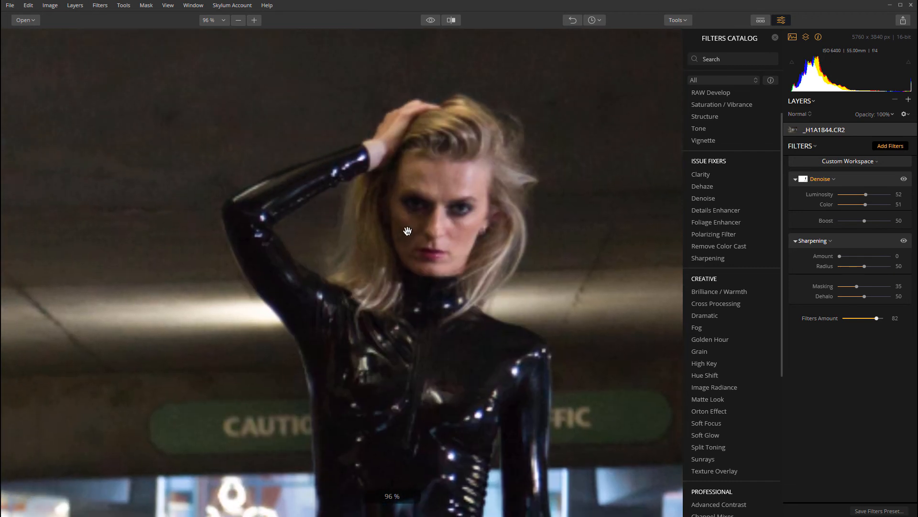
pyautogui.scroll(5, 406, 233)
pyautogui.scroll(-3, 407, 231)
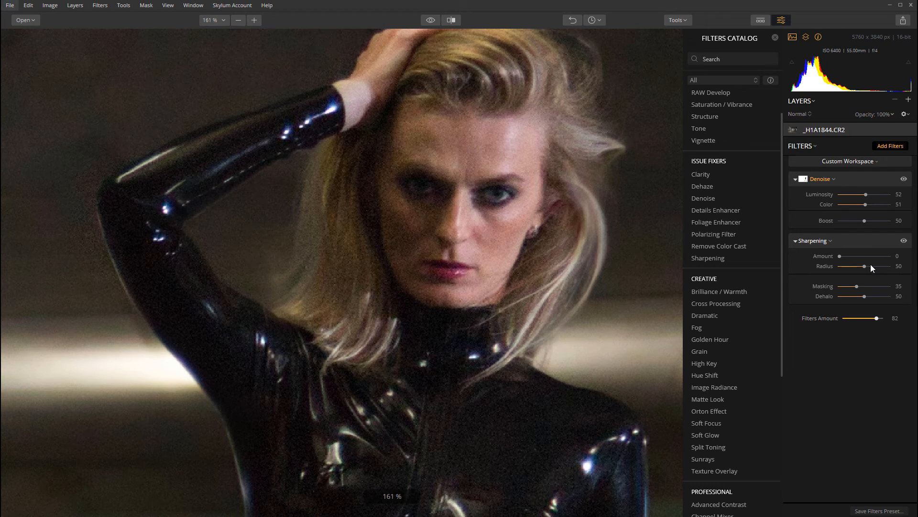
# Set the Sharpening filter to Amount 26, Radius 3 and Dehalo 62, checking the model's face
pyautogui.moveTo(864, 266); pyautogui.dragTo(844, 267)
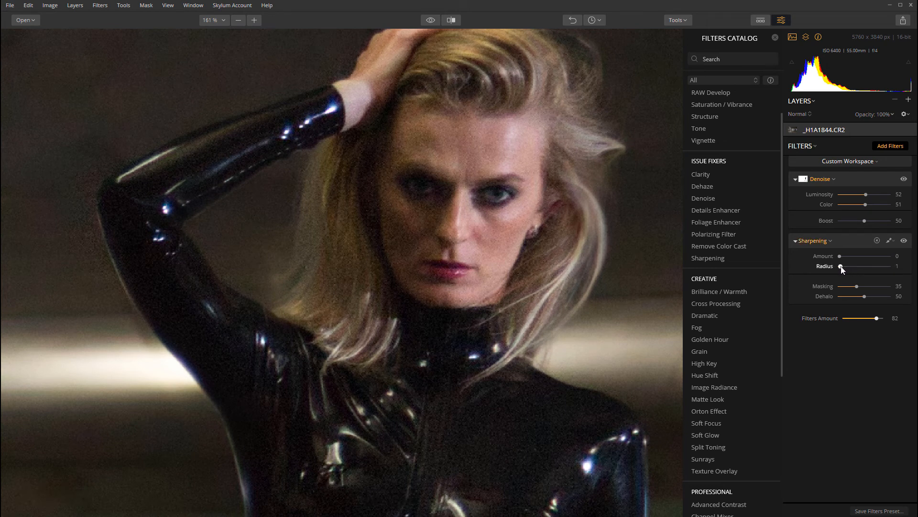
pyautogui.moveTo(840, 256); pyautogui.dragTo(872, 259)
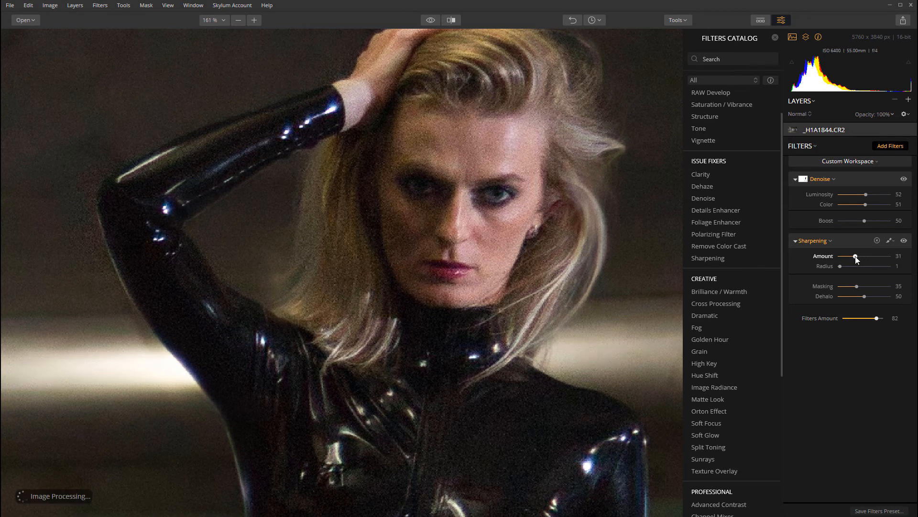
pyautogui.moveTo(842, 266)
pyautogui.mouseDown()
pyautogui.moveTo(856, 266)
pyautogui.moveTo(842, 266)
pyautogui.mouseUp()
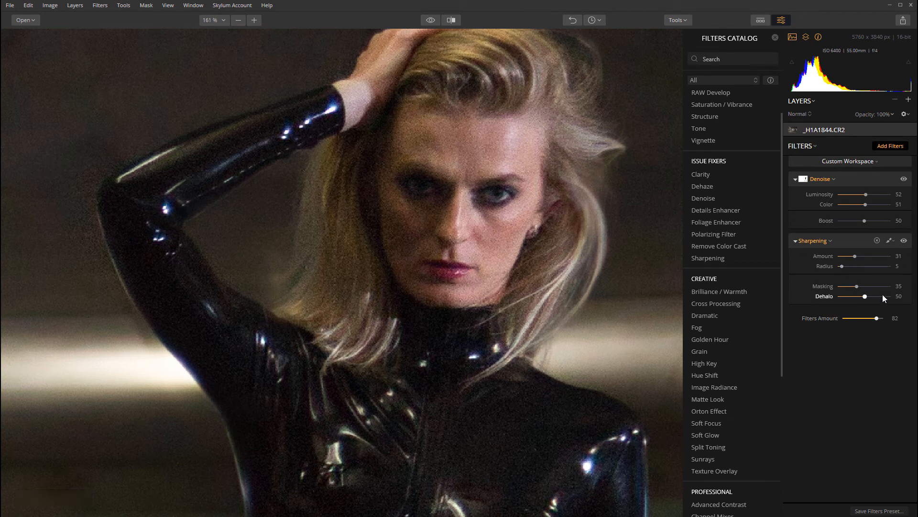
pyautogui.moveTo(880, 297)
pyautogui.mouseDown()
pyautogui.moveTo(892, 297)
pyautogui.moveTo(873, 295)
pyautogui.mouseUp()
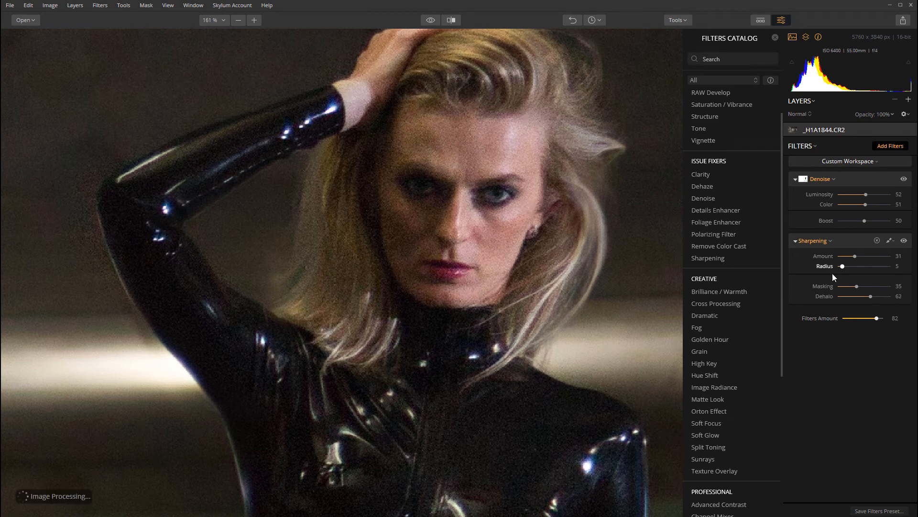
pyautogui.moveTo(845, 264); pyautogui.dragTo(842, 265)
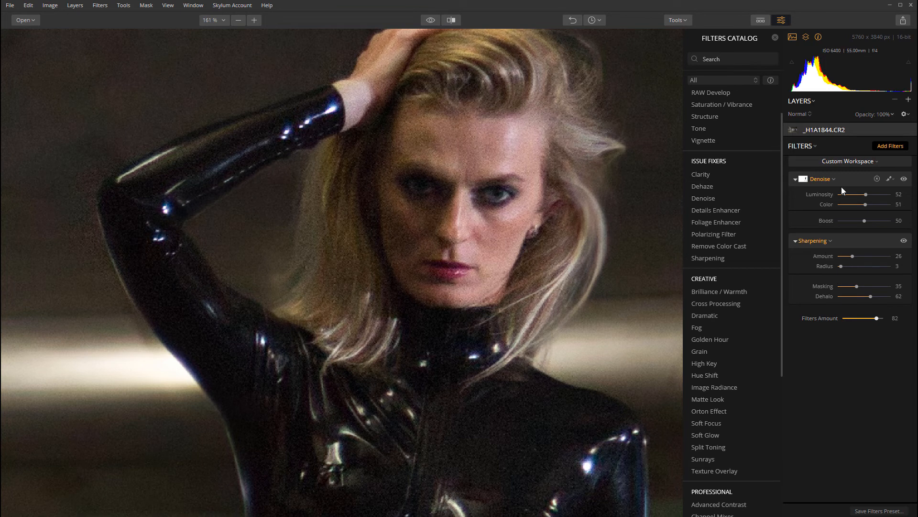
# Compare the image with the Denoise and Sharpening filters each switched off and on, and check the whole scene
pyautogui.click(904, 179)
pyautogui.click(904, 179)
pyautogui.click(904, 241)
pyautogui.click(904, 241)
pyautogui.click(904, 241)
pyautogui.click(905, 241)
pyautogui.hotkey('ctrl', '0')
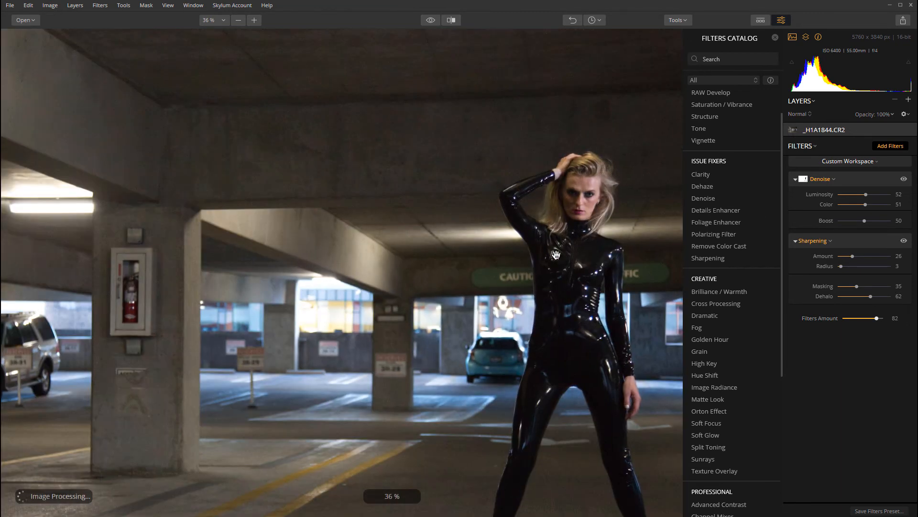
pyautogui.scroll(-2, 470, 254)
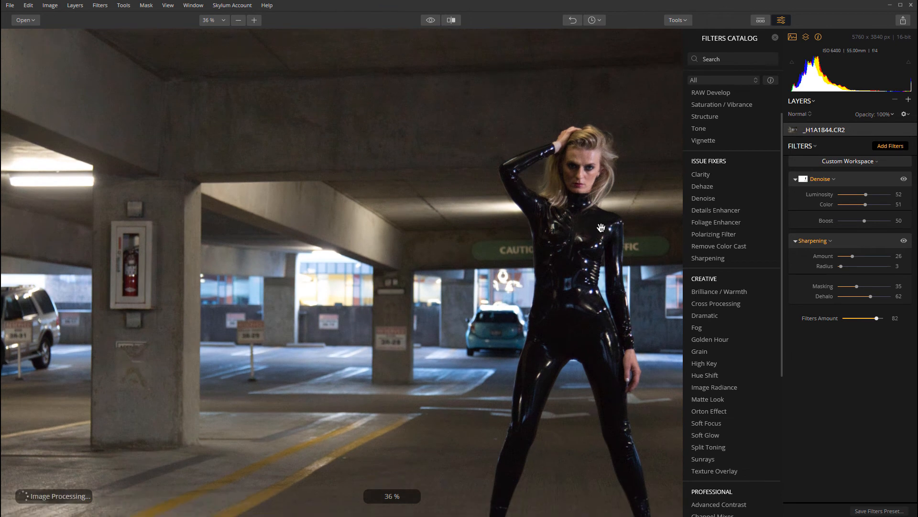
pyautogui.scroll(-2, 497, 204)
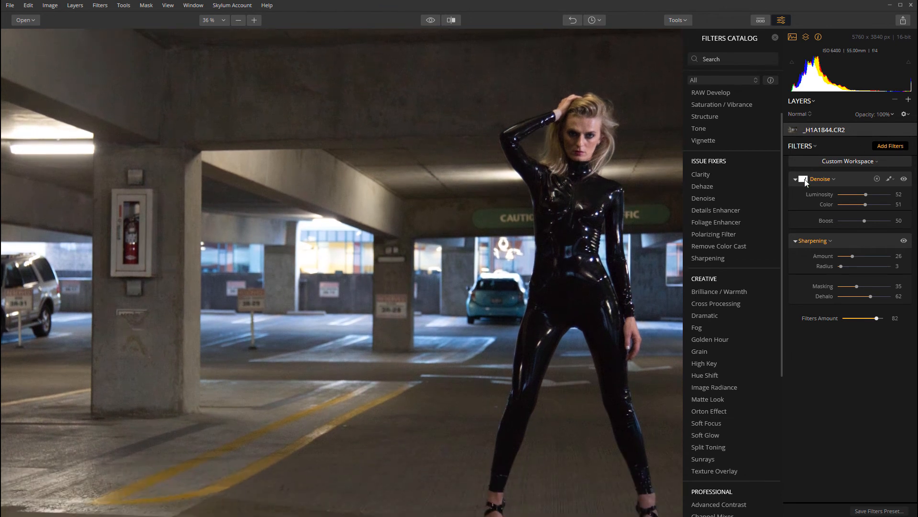
# Give the Sharpening filter an inverted copy of the Denoise filter's mask
pyautogui.rightClick(806, 181)
pyautogui.click(843, 219)
pyautogui.click(803, 239)
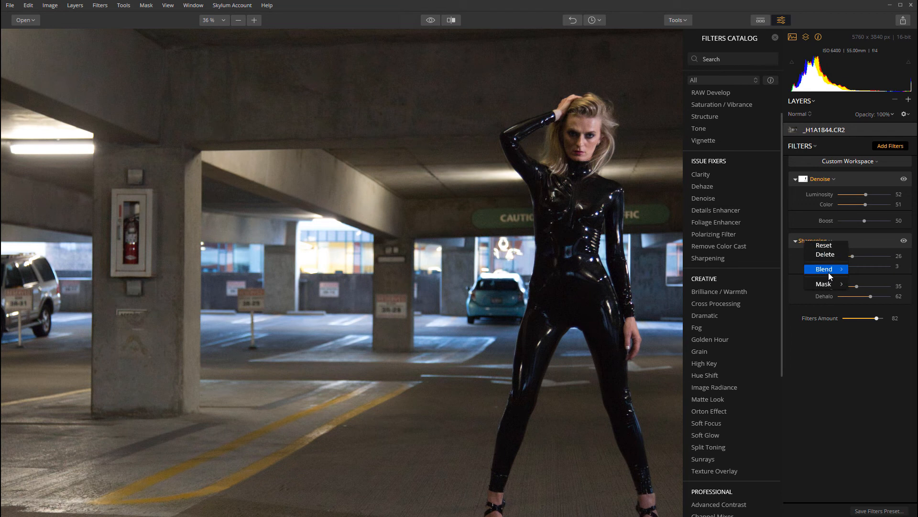
pyautogui.moveTo(834, 282)
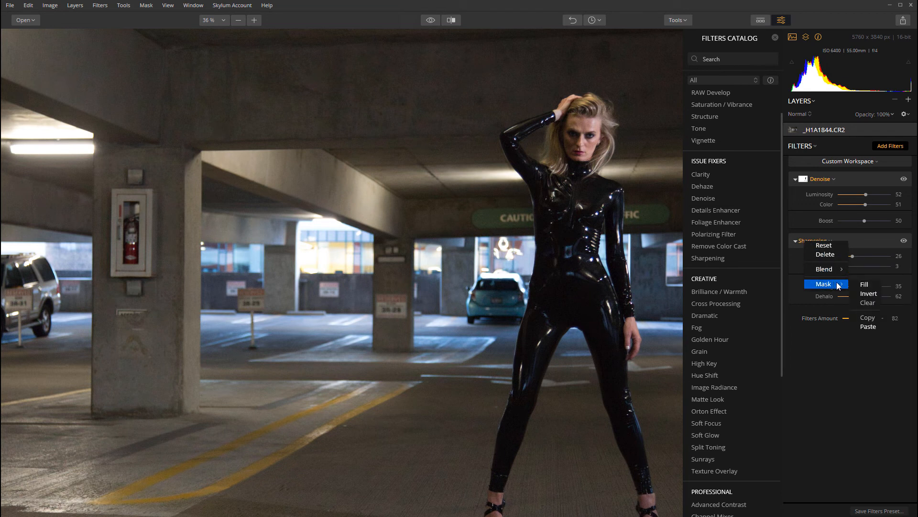
pyautogui.click(867, 328)
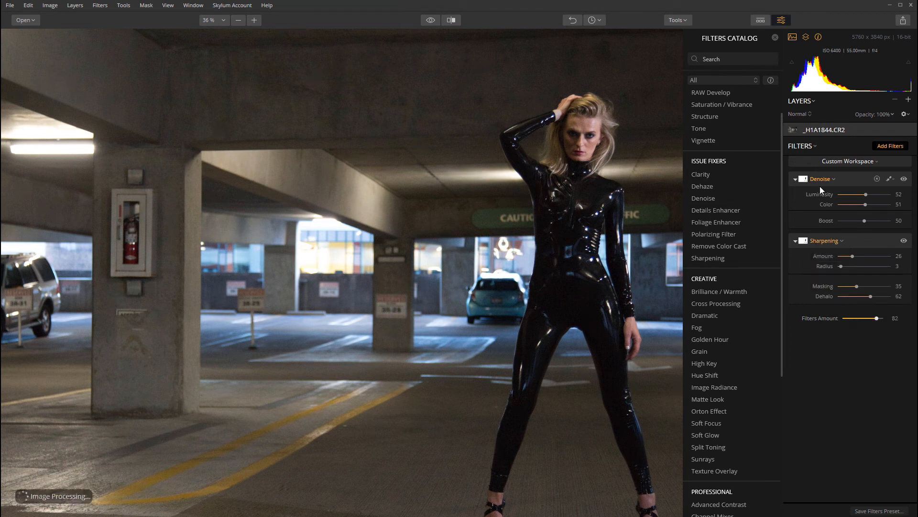
pyautogui.rightClick(804, 240)
pyautogui.click(831, 252)
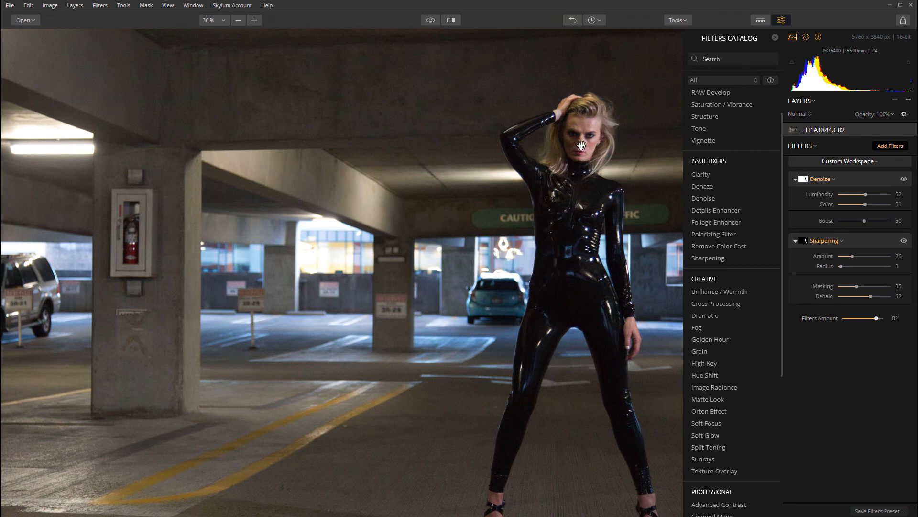
# Compare the photo before and after filtering in a split view, and check the whole scene
pyautogui.click(445, 20)
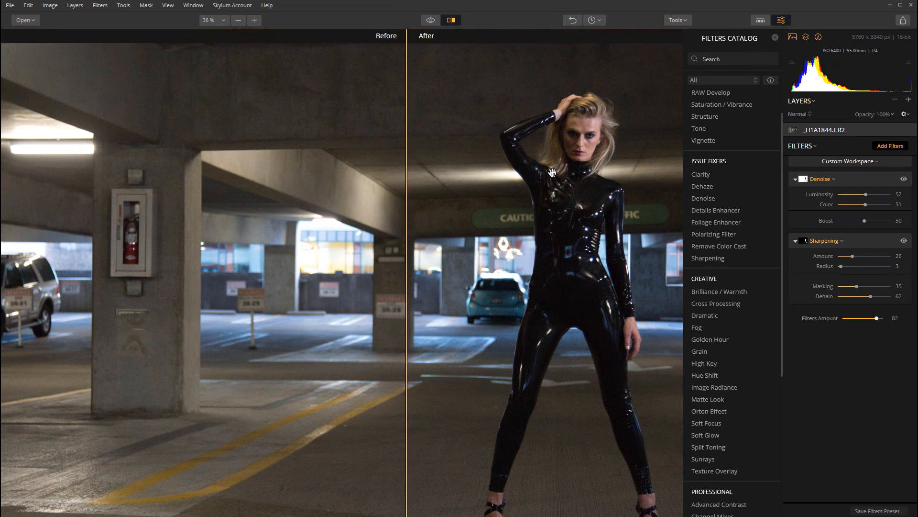
pyautogui.moveTo(402, 222)
pyautogui.mouseDown()
pyautogui.moveTo(632, 225)
pyautogui.moveTo(360, 234)
pyautogui.moveTo(590, 224)
pyautogui.moveTo(365, 225)
pyautogui.moveTo(416, 225)
pyautogui.mouseUp()
pyautogui.click(449, 20)
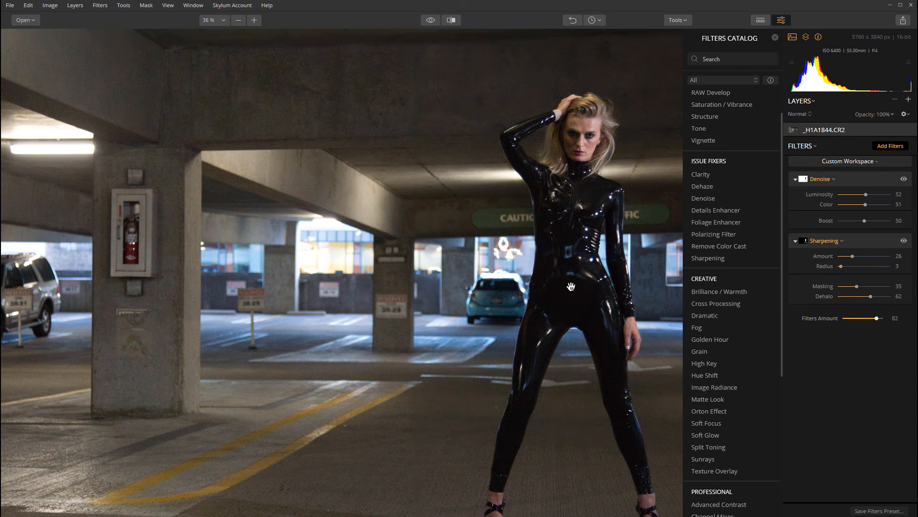
pyautogui.hotkey('ctrl', '0')
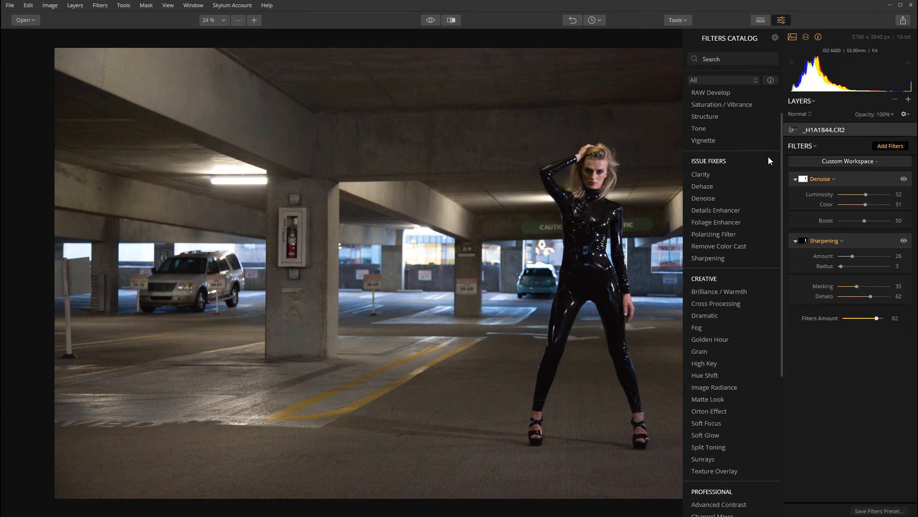
# Add a RAW Develop filter to the photo
pyautogui.scroll(-2, 768, 214)
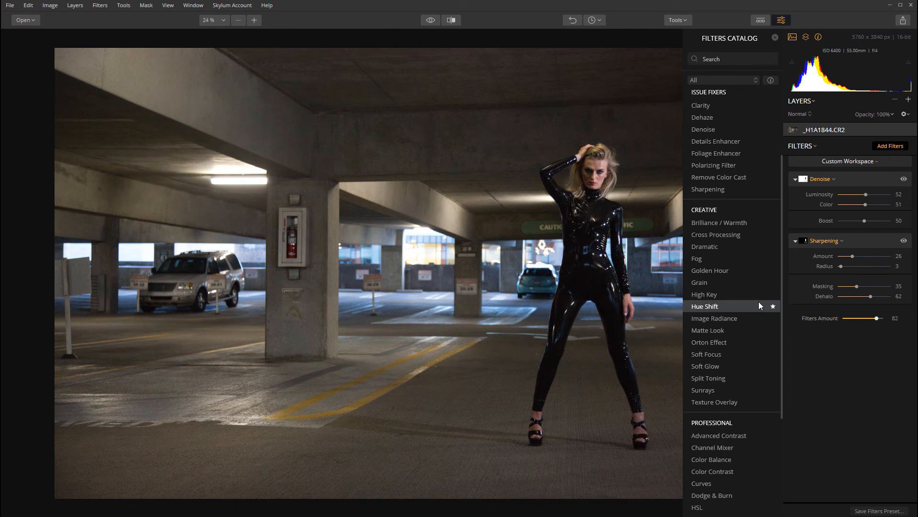
pyautogui.scroll(-2, 759, 301)
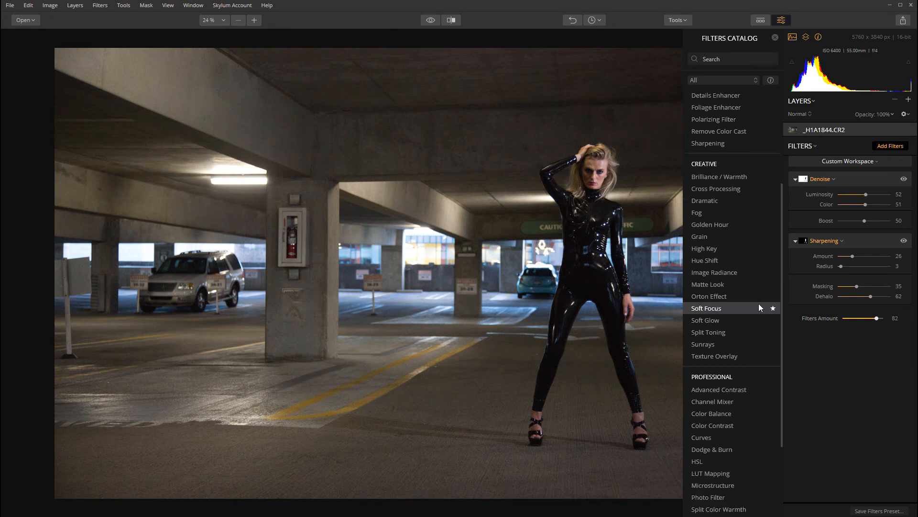
pyautogui.scroll(-5, 737, 293)
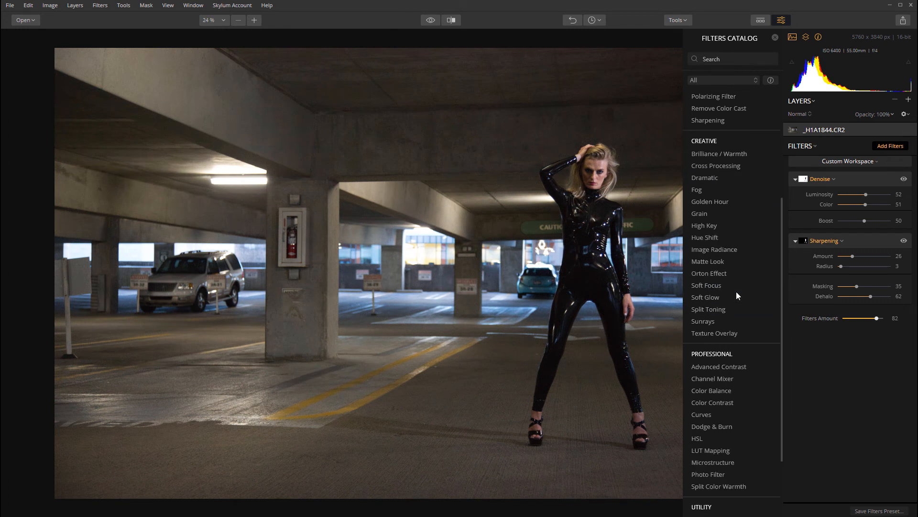
pyautogui.scroll(7, 736, 291)
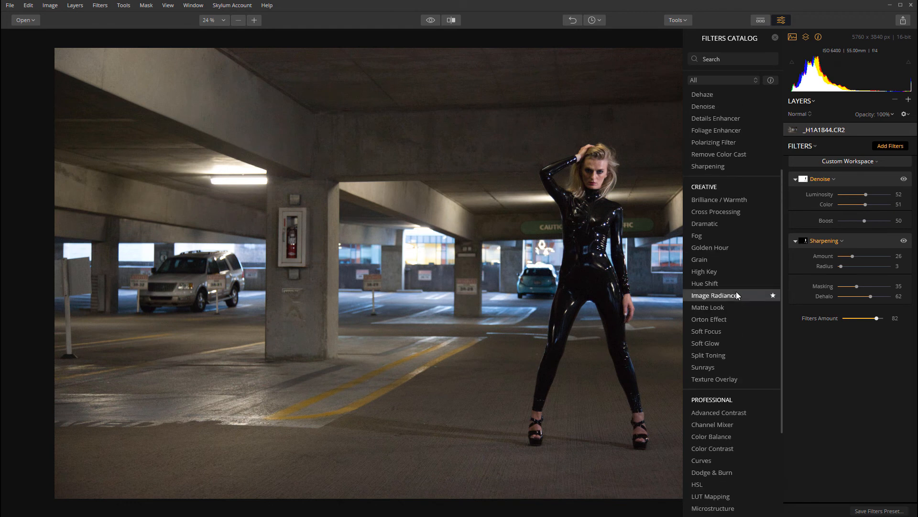
pyautogui.scroll(4, 739, 175)
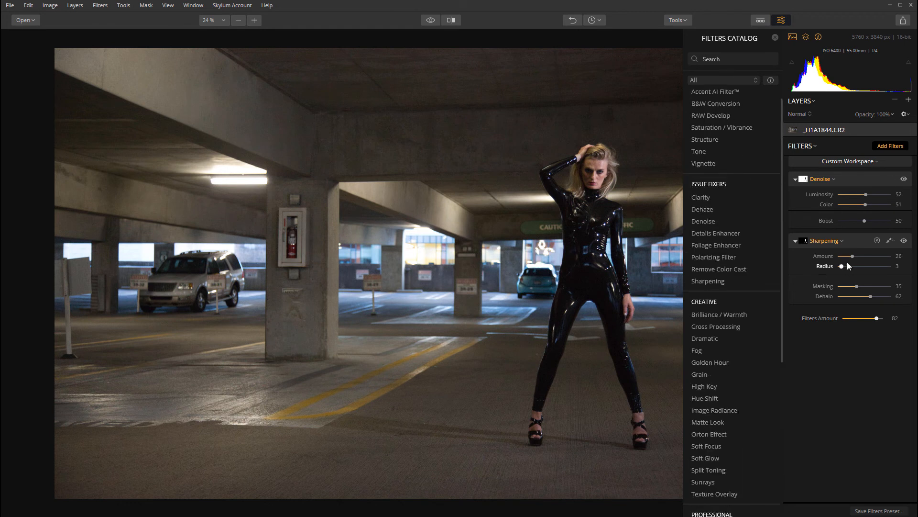
pyautogui.click(706, 116)
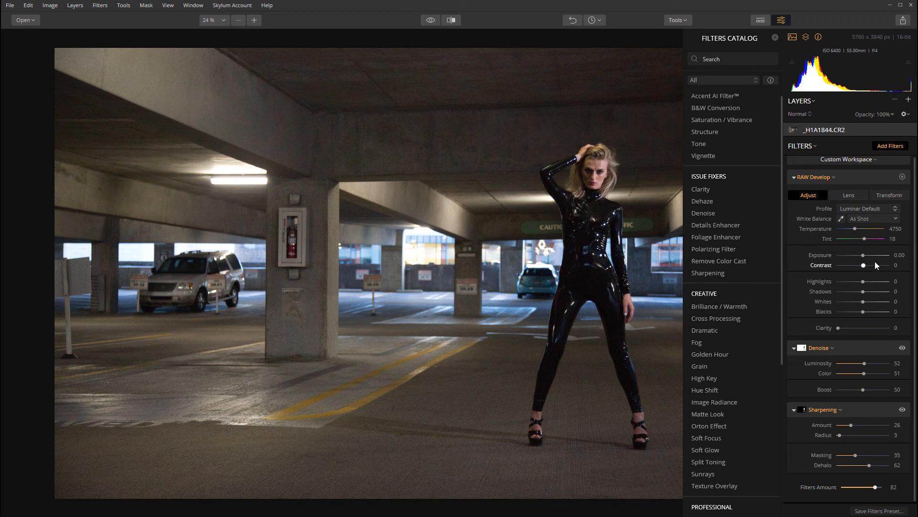
# Try both extremes of the RAW Develop Highlights, settling on -100, and set Shadows to -6
pyautogui.moveTo(868, 281); pyautogui.dragTo(784, 277)
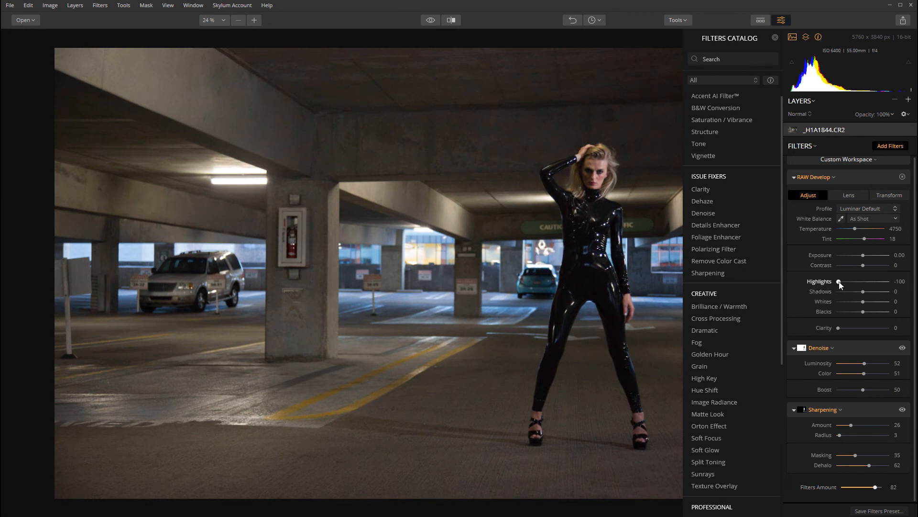
pyautogui.moveTo(838, 281); pyautogui.dragTo(889, 282)
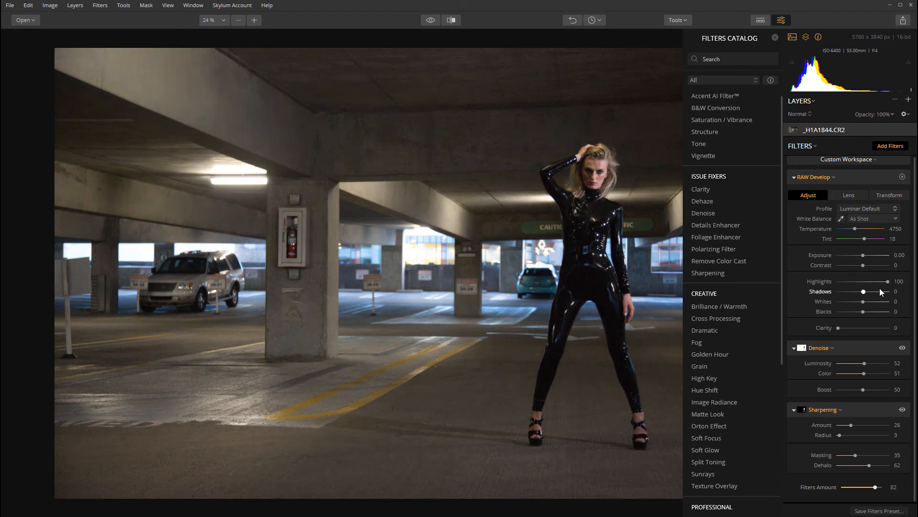
pyautogui.moveTo(877, 289); pyautogui.dragTo(817, 284)
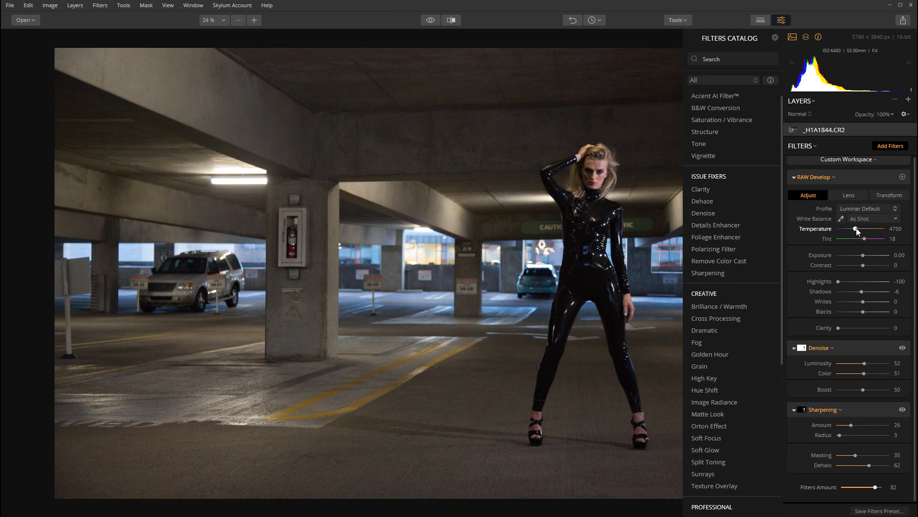
# Sample a neutral around the pillar's fire extinguisher cabinet for the white balance, and lower the Temperature to 3824
pyautogui.moveTo(857, 229); pyautogui.dragTo(856, 230)
pyautogui.click(840, 219)
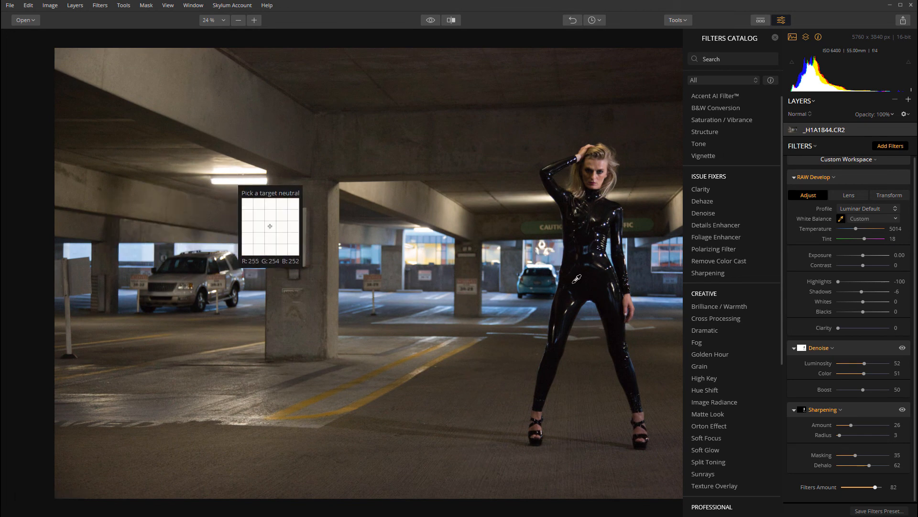
pyautogui.click(228, 180)
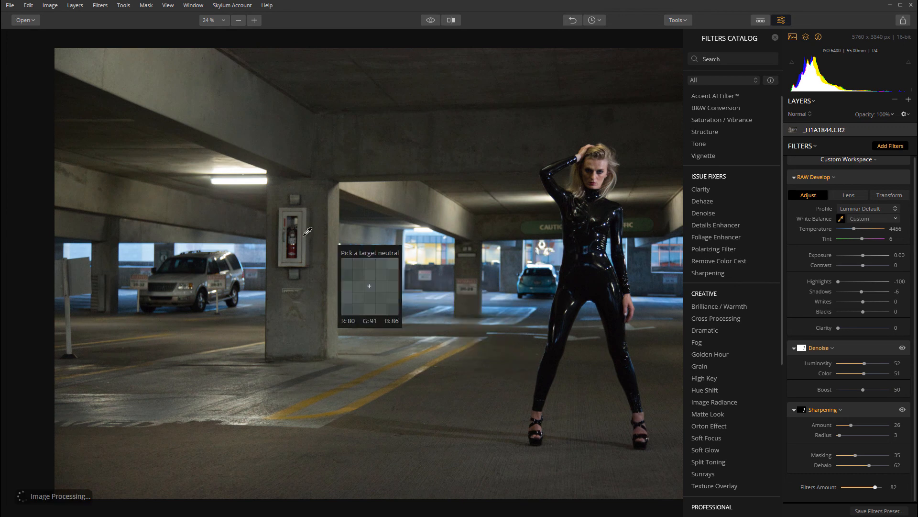
pyautogui.click(274, 210)
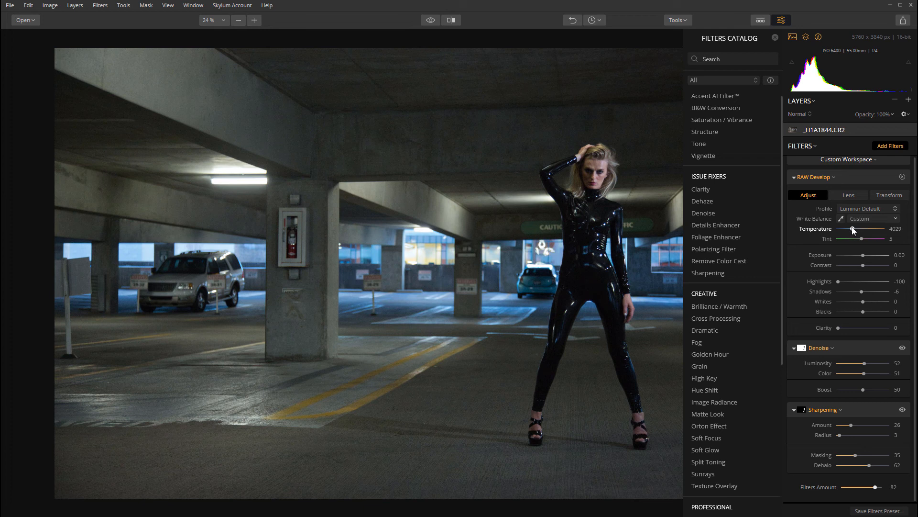
pyautogui.moveTo(854, 230); pyautogui.dragTo(853, 230)
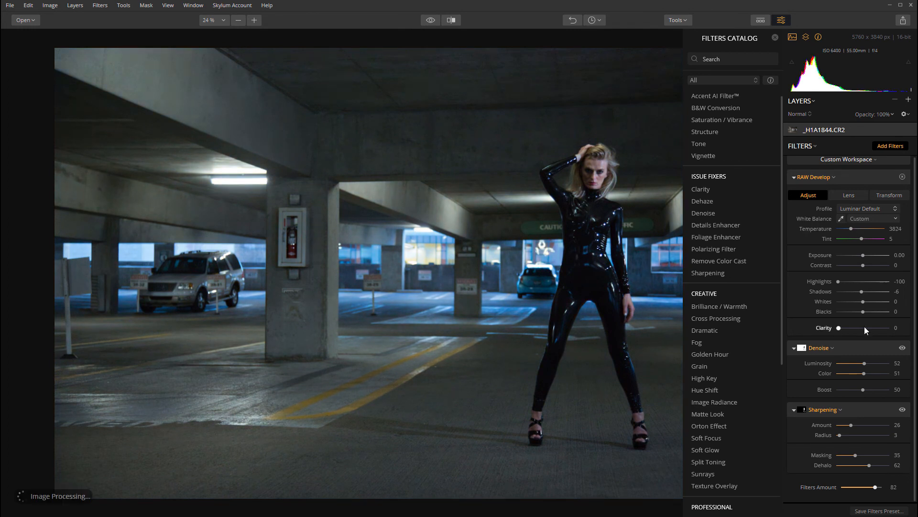
# Set the RAW Develop Clarity to 7 and Highlights to 100
pyautogui.moveTo(868, 326)
pyautogui.mouseDown()
pyautogui.moveTo(885, 328)
pyautogui.moveTo(859, 328)
pyautogui.mouseUp()
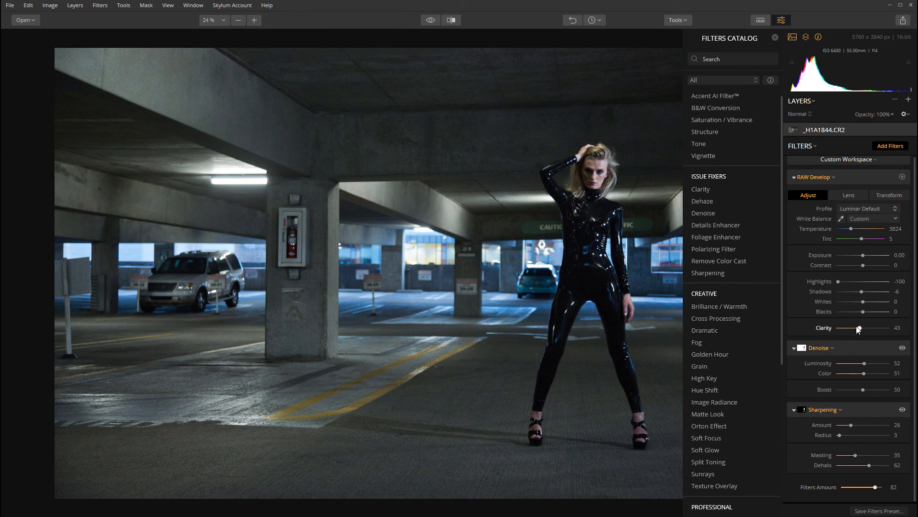
pyautogui.moveTo(862, 328); pyautogui.dragTo(843, 330)
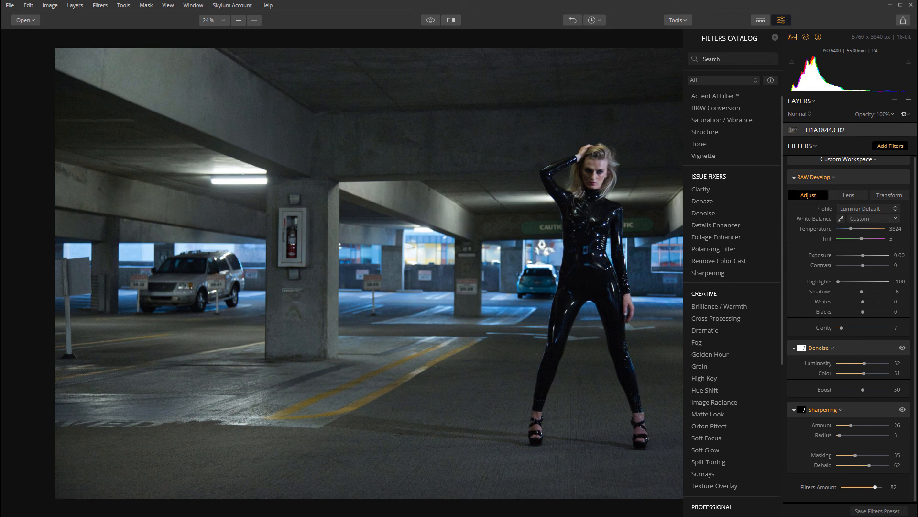
pyautogui.scroll(-4, 717, 282)
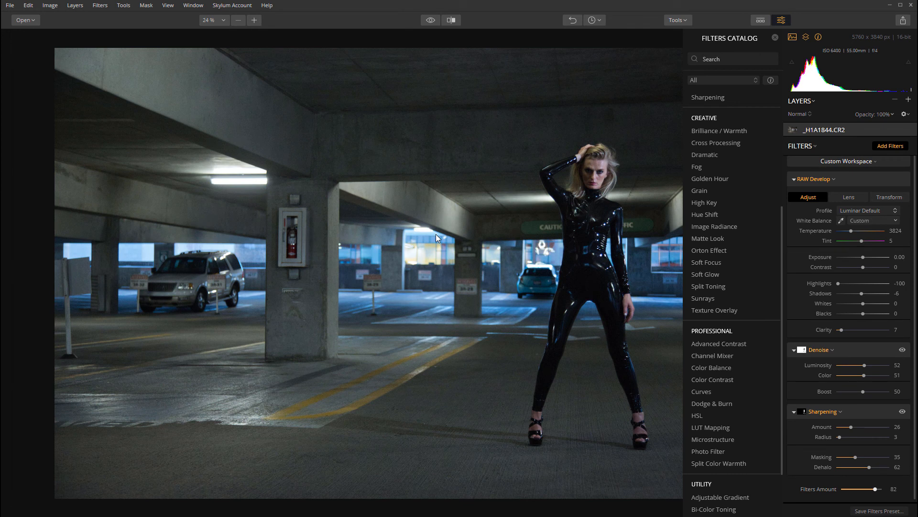
pyautogui.scroll(4, 735, 303)
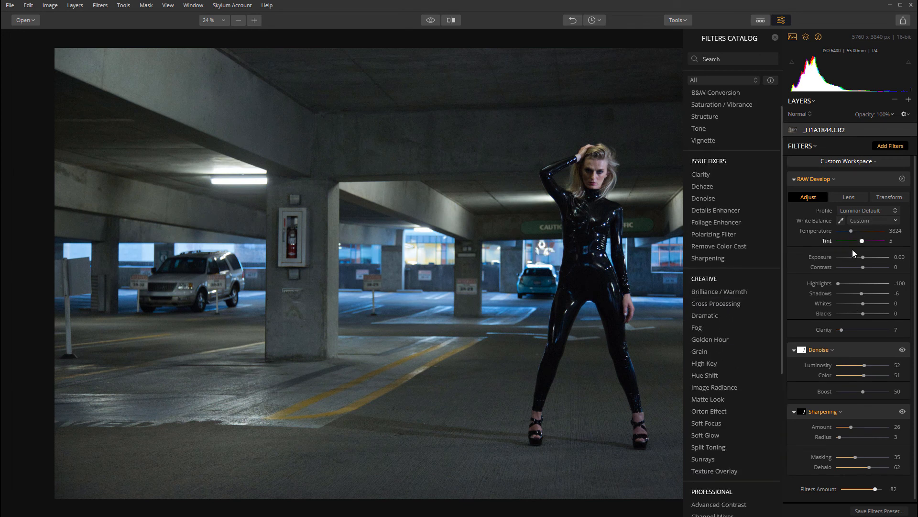
pyautogui.moveTo(838, 283); pyautogui.dragTo(914, 286)
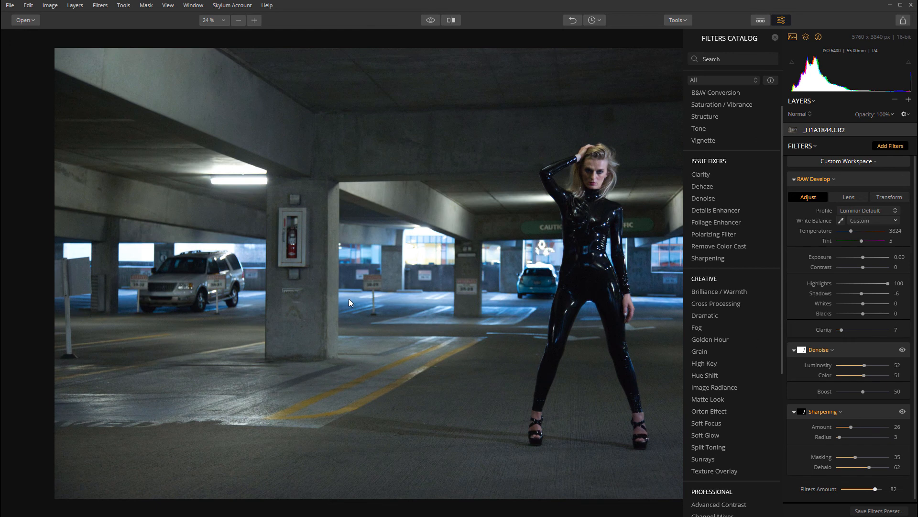
# Add a Sunrays filter and place its sun center at X 53, Y 45, over the bright opening behind the pillar
pyautogui.scroll(-2, 765, 287)
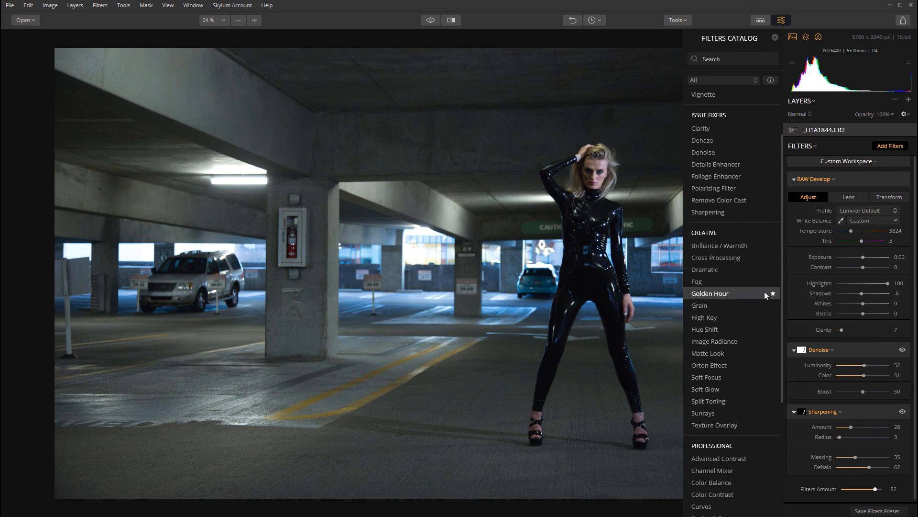
pyautogui.click(714, 413)
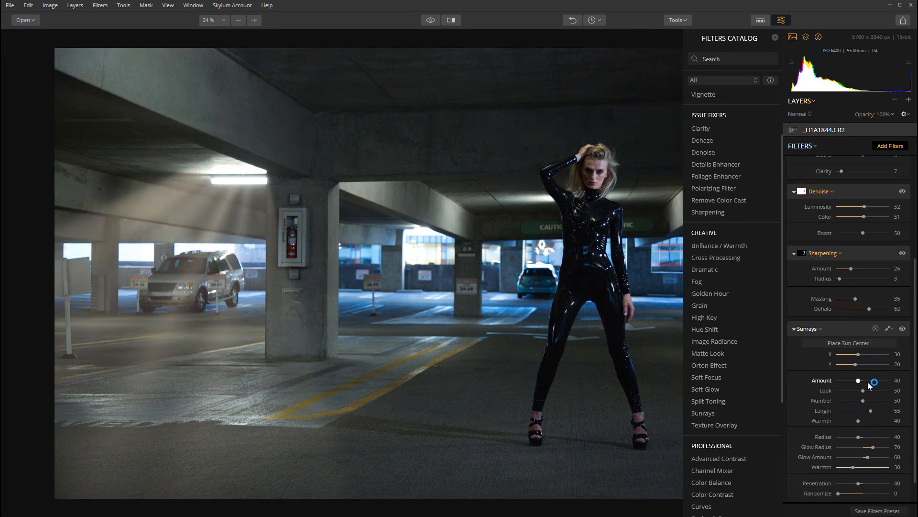
pyautogui.moveTo(855, 355)
pyautogui.mouseDown()
pyautogui.moveTo(871, 365)
pyautogui.moveTo(864, 355)
pyautogui.mouseUp()
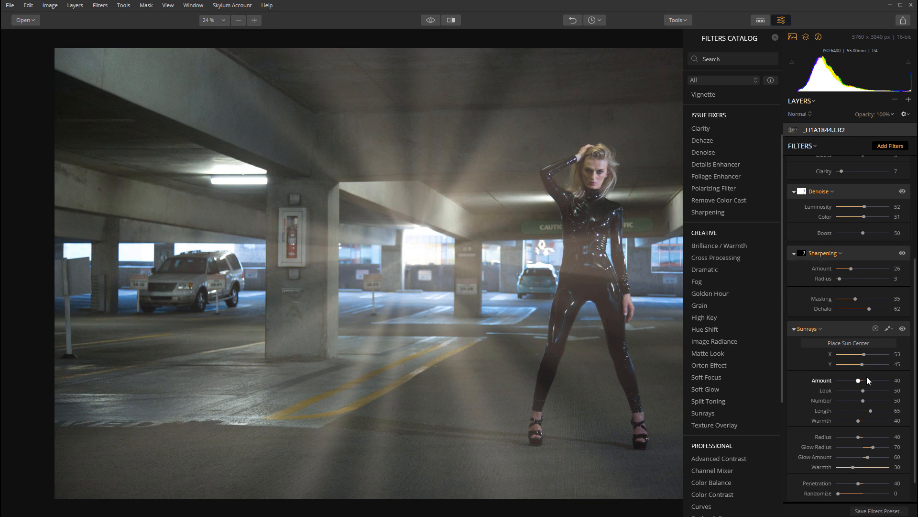
# Raise the overall Filters Amount to 100 and reduce the Sunrays Amount to 0
pyautogui.scroll(-1, 866, 379)
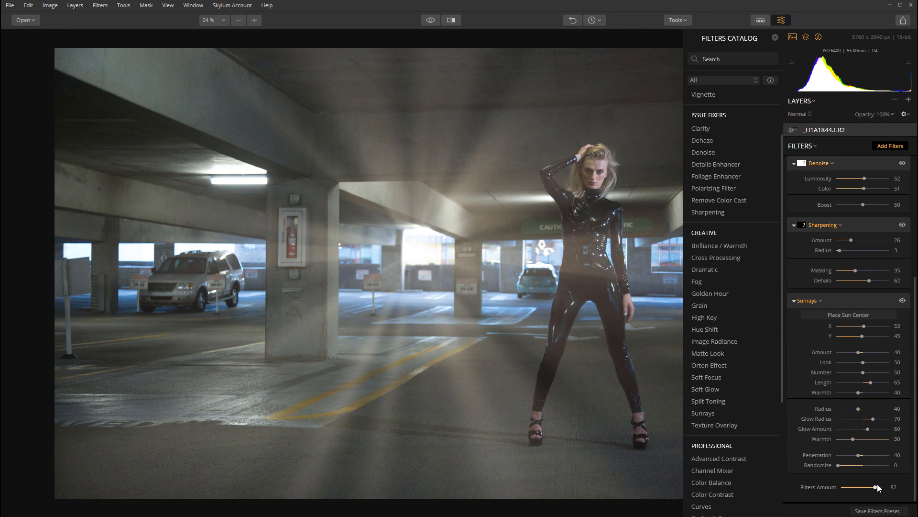
pyautogui.moveTo(874, 485); pyautogui.dragTo(899, 488)
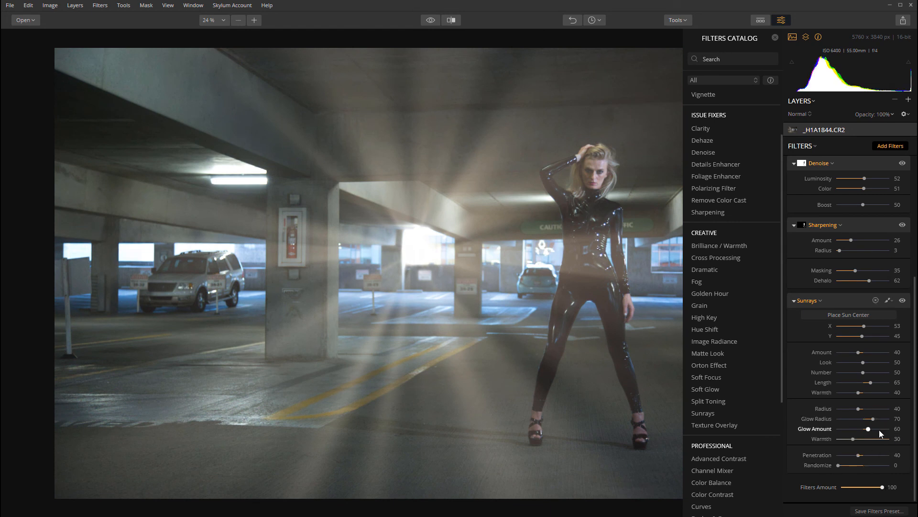
pyautogui.moveTo(861, 353); pyautogui.dragTo(840, 352)
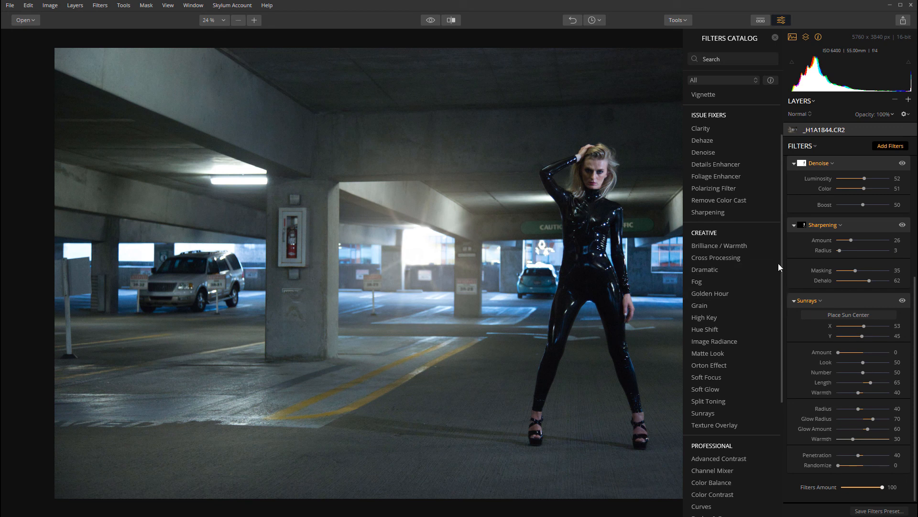
# Add a Curves filter and raise the black point of its blue channel to tint the shadows blue
pyautogui.moveTo(781, 264); pyautogui.dragTo(782, 374)
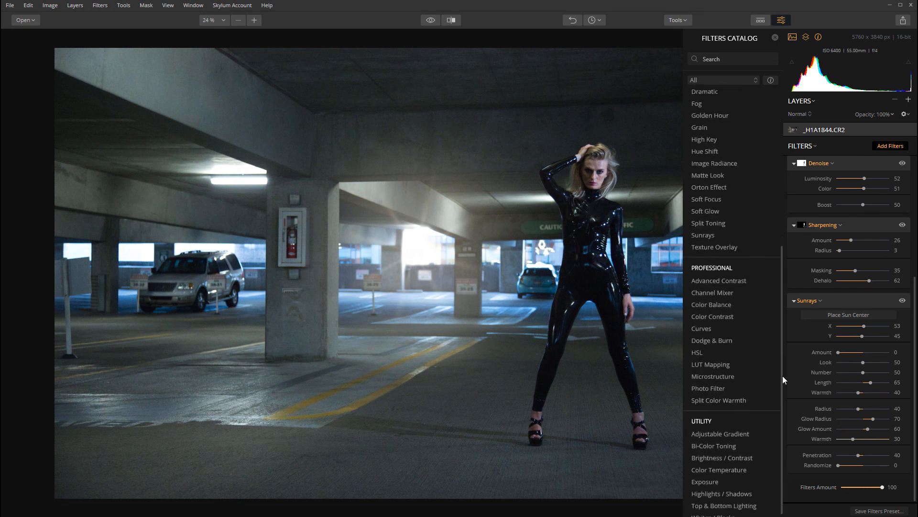
pyautogui.click(714, 328)
pyautogui.scroll(-1, 872, 389)
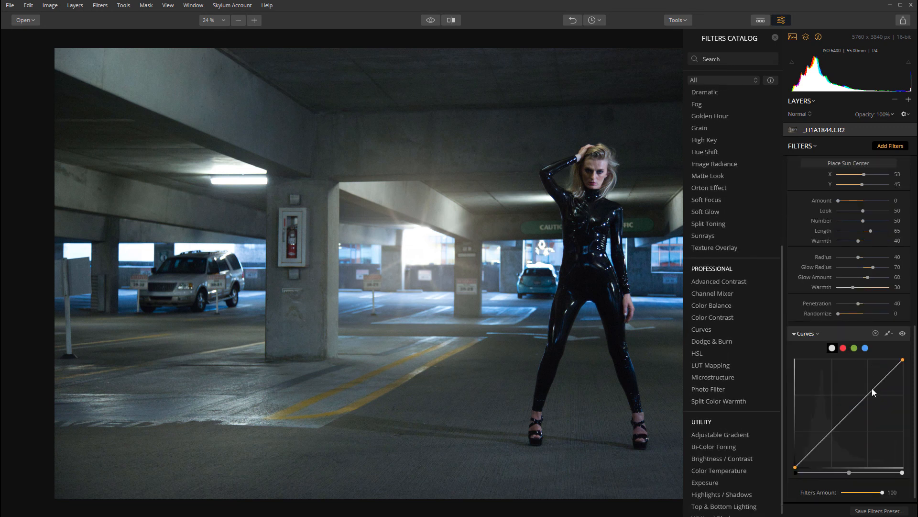
pyautogui.click(865, 344)
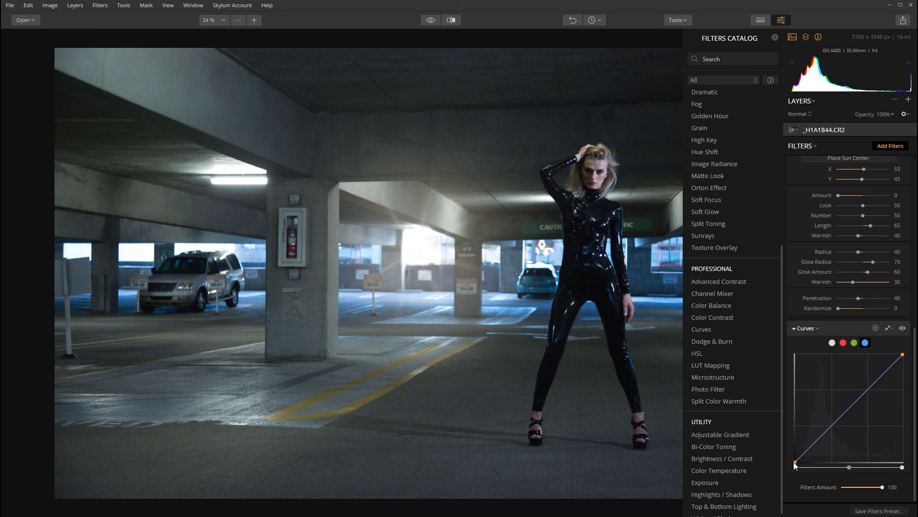
pyautogui.moveTo(795, 462); pyautogui.dragTo(795, 443)
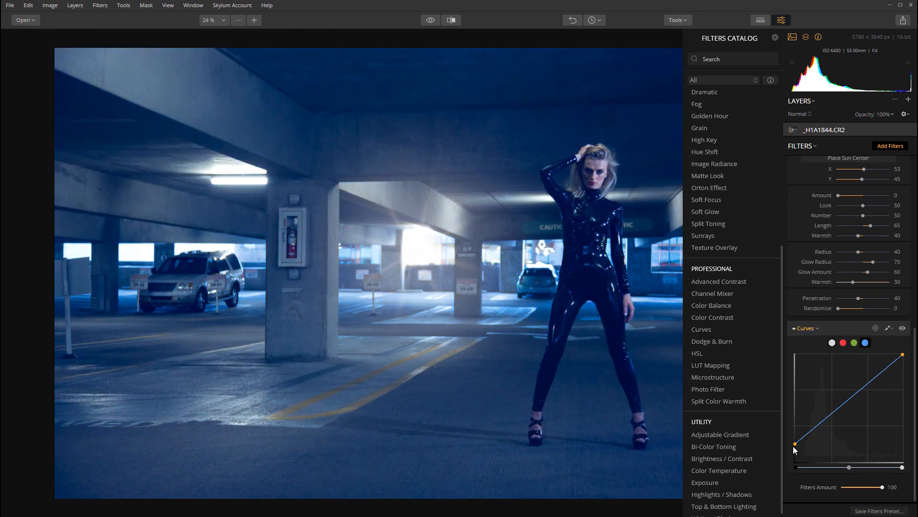
# Pull down the blue channel's midtones in Curves, and anchor the red channel with midtone and shadow points after nudging its black point inward
pyautogui.moveTo(841, 404); pyautogui.dragTo(854, 415)
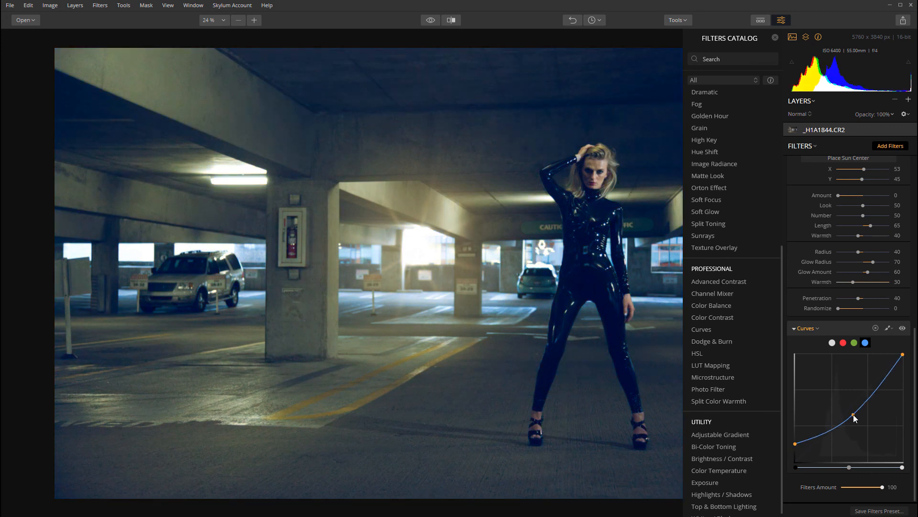
pyautogui.click(843, 342)
pyautogui.moveTo(796, 461); pyautogui.dragTo(797, 461)
pyautogui.moveTo(833, 426); pyautogui.dragTo(844, 414)
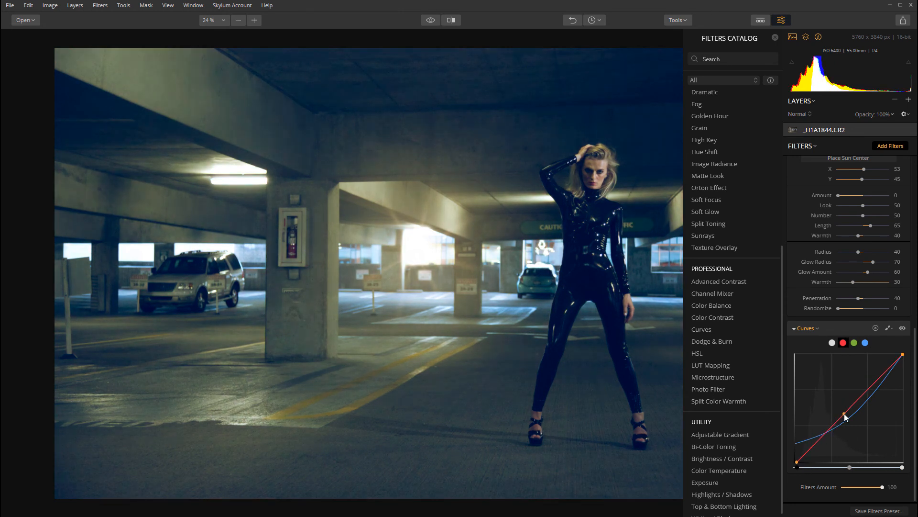
pyautogui.moveTo(799, 441); pyautogui.dragTo(806, 444)
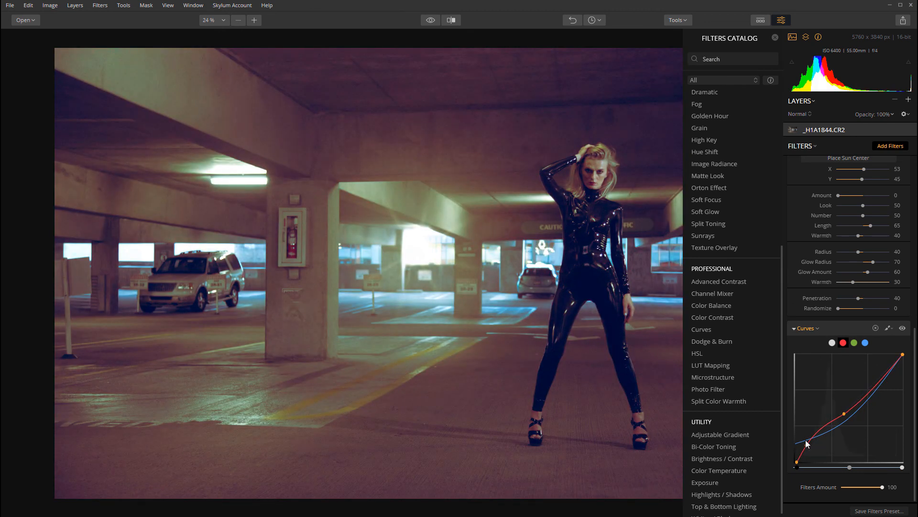
pyautogui.moveTo(806, 445); pyautogui.dragTo(814, 446)
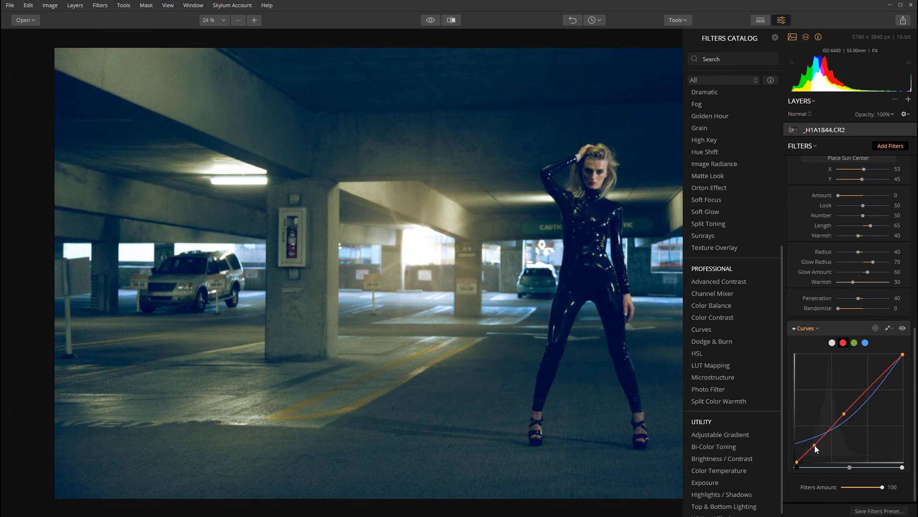
# Soften the blue shadow tint by lowering the blue channel's black point and slightly raising its midtone point
pyautogui.click(865, 343)
pyautogui.moveTo(794, 444); pyautogui.dragTo(795, 450)
pyautogui.moveTo(852, 418); pyautogui.dragTo(851, 414)
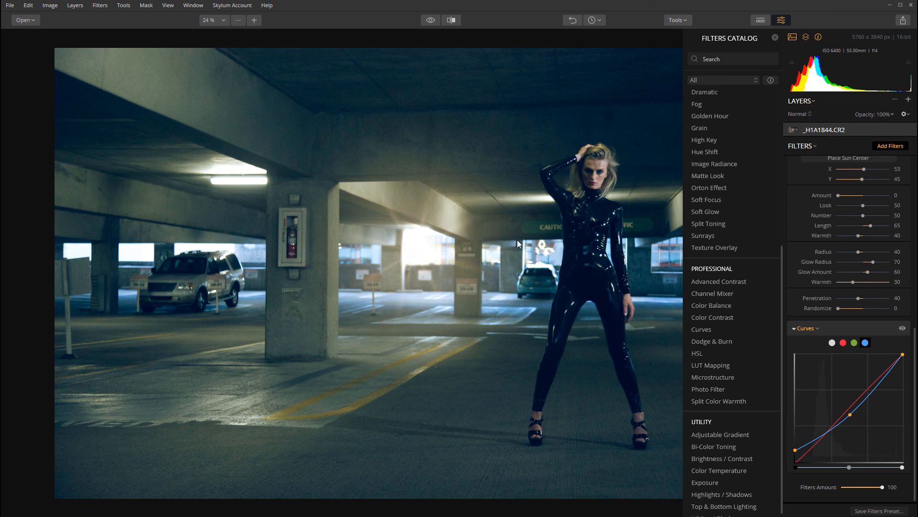
# Try a Grain filter with Amount 30 and Size 0, adjust its Roughness, and remove the filter
pyautogui.scroll(3, 507, 245)
pyautogui.scroll(-3, 505, 247)
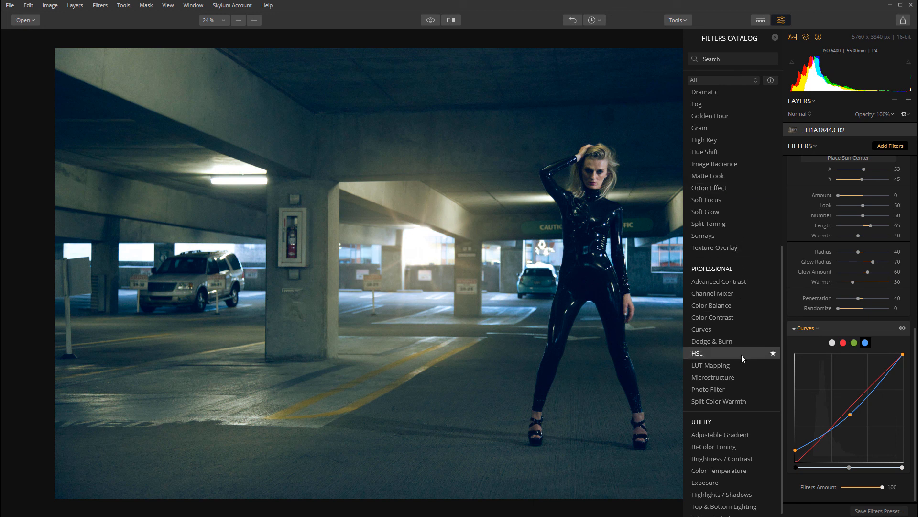
pyautogui.scroll(3, 743, 236)
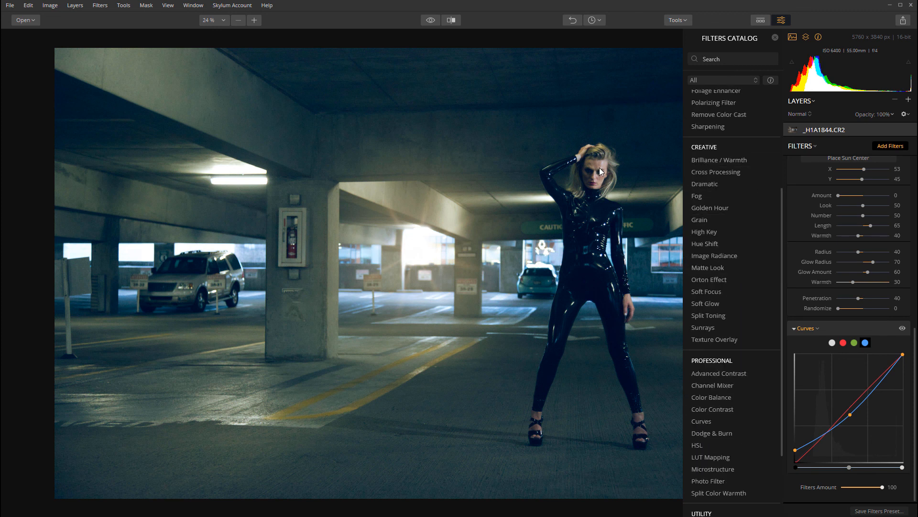
pyautogui.click(710, 219)
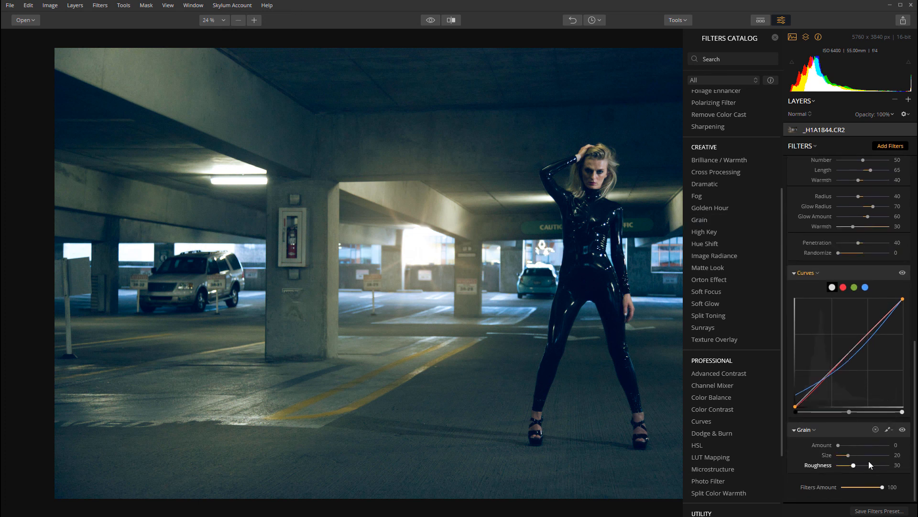
pyautogui.moveTo(838, 445); pyautogui.dragTo(866, 457)
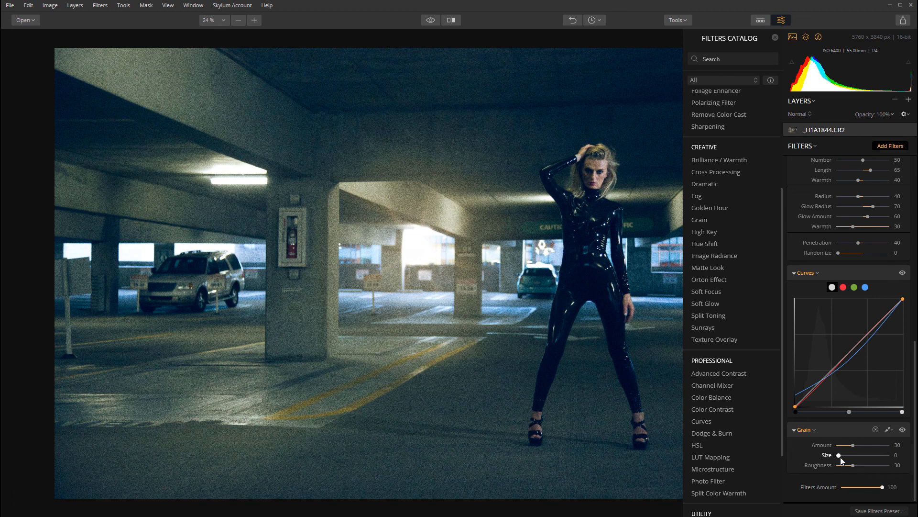
pyautogui.moveTo(855, 466); pyautogui.dragTo(848, 446)
pyautogui.click(876, 429)
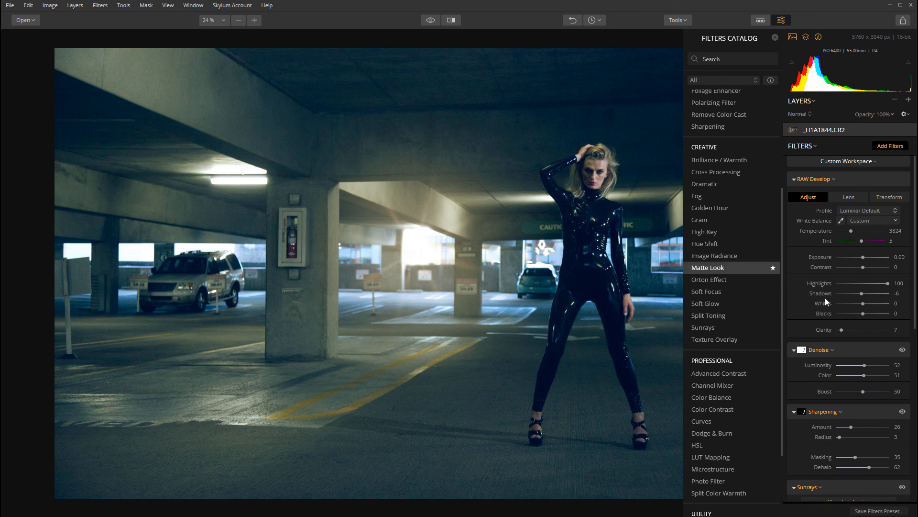
# Compare the edited photo with the original by sweeping the before/after split across the image, and close the comparison
pyautogui.scroll(-3, 865, 320)
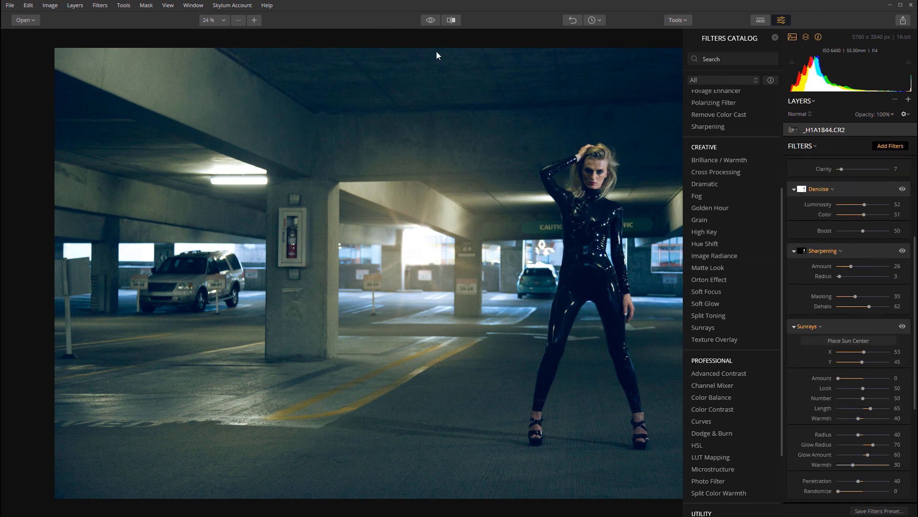
pyautogui.scroll(2, 547, 200)
pyautogui.scroll(-2, 425, 79)
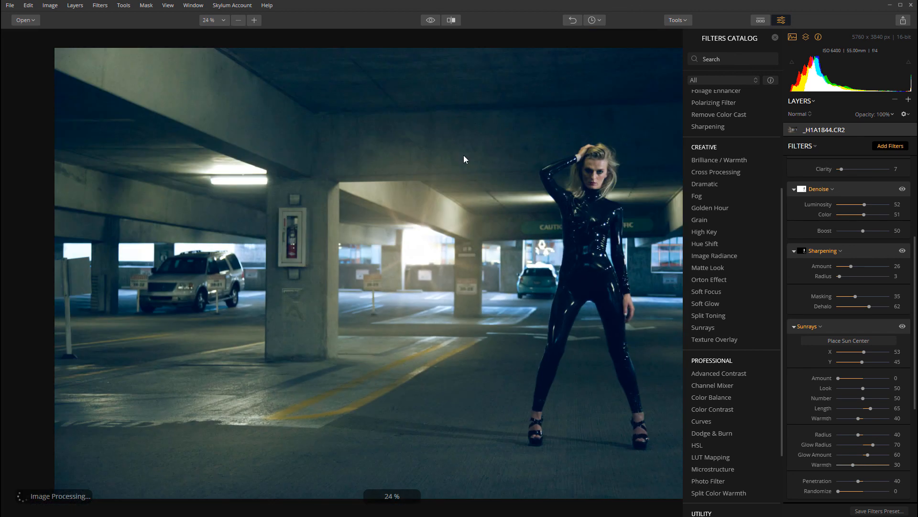
pyautogui.click(453, 20)
pyautogui.moveTo(369, 238); pyautogui.dragTo(58, 208)
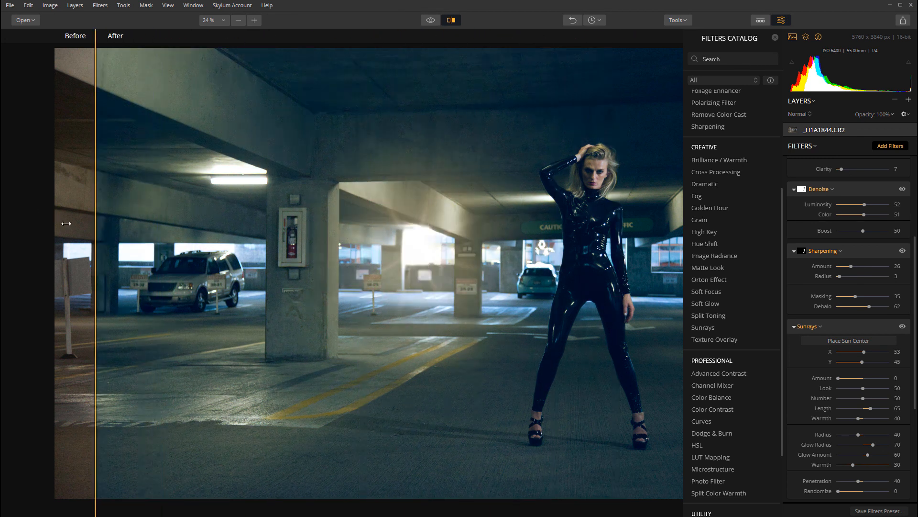
pyautogui.moveTo(98, 223); pyautogui.dragTo(426, 226)
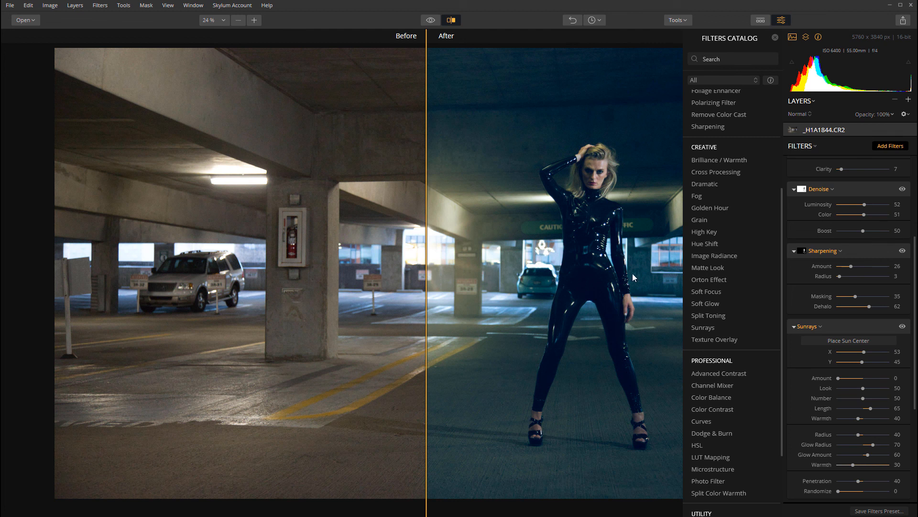
pyautogui.scroll(3, 736, 208)
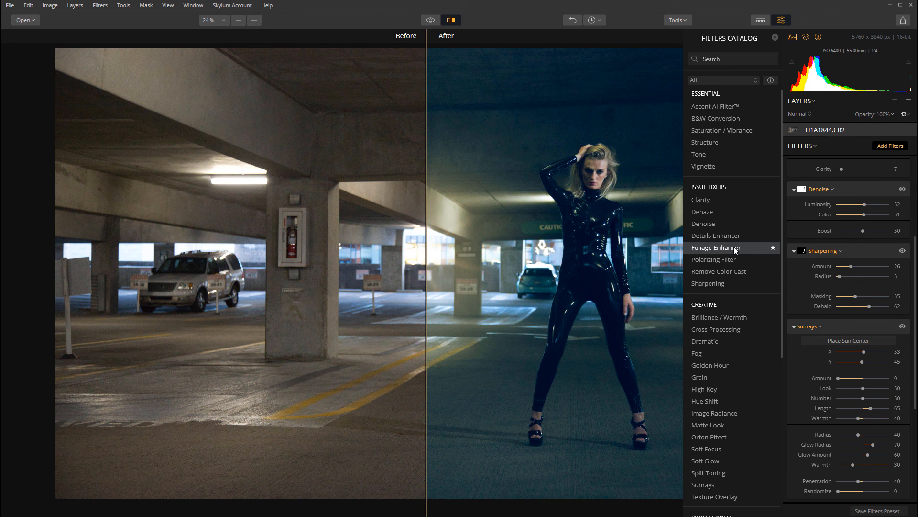
pyautogui.scroll(-4, 734, 245)
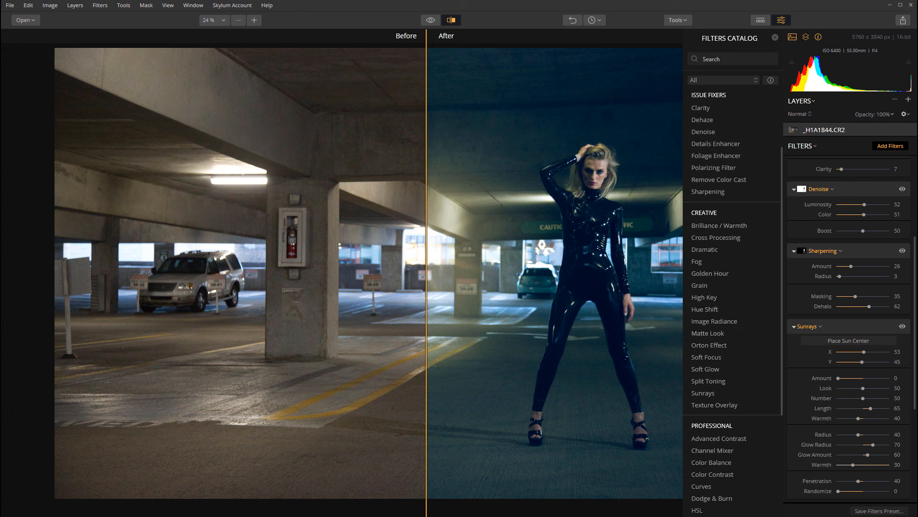
pyautogui.click(451, 21)
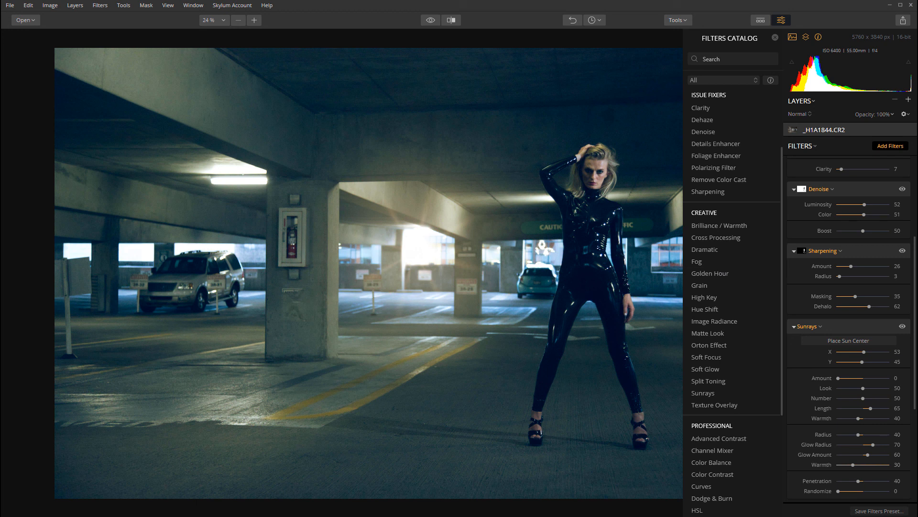
# Review the stack of applied filters, switching Curves and Sunrays off and back on to examine each one's effect
pyautogui.scroll(3, 872, 307)
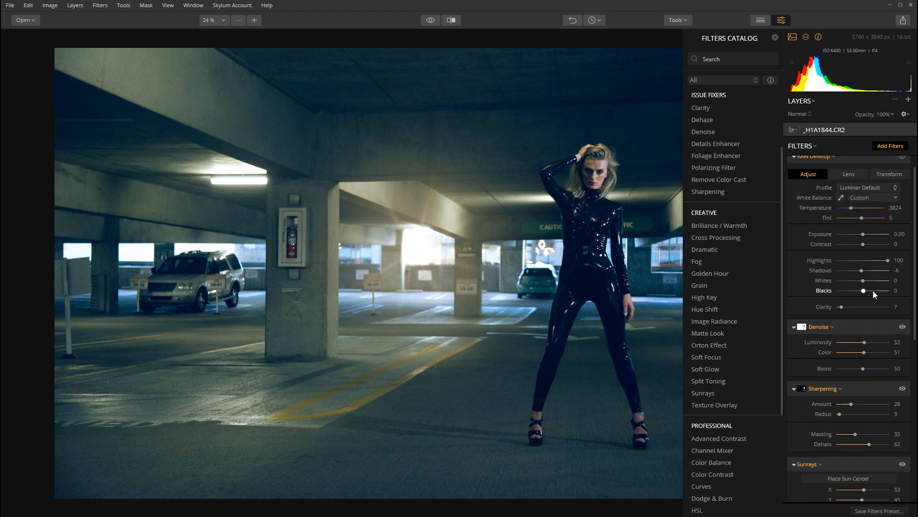
pyautogui.scroll(1, 874, 291)
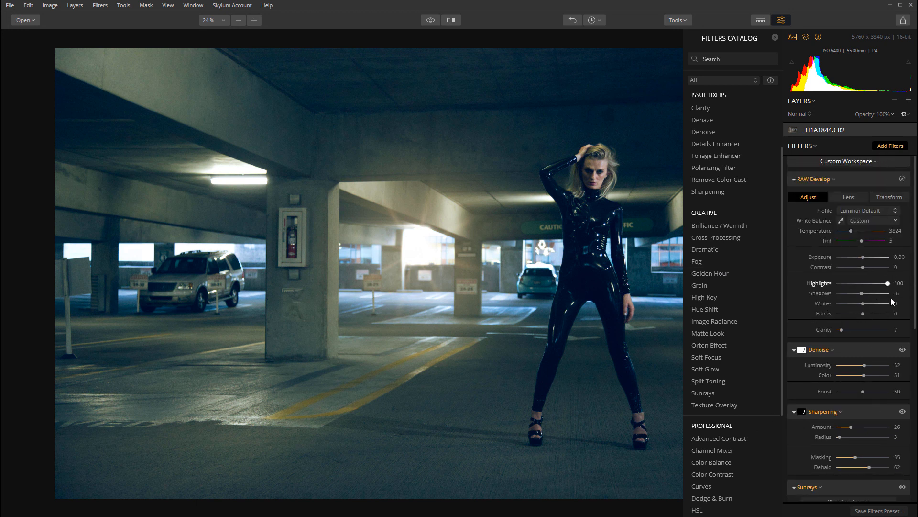
pyautogui.scroll(-4, 876, 394)
pyautogui.scroll(-3, 877, 394)
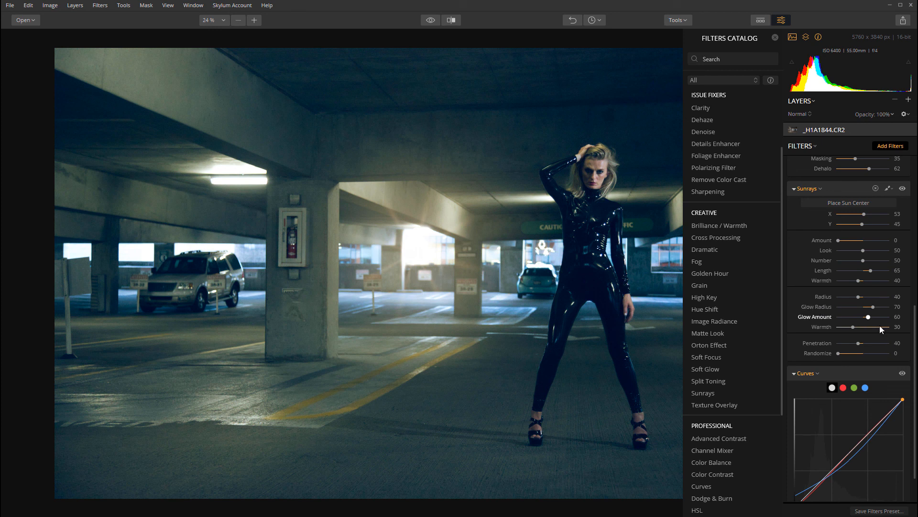
pyautogui.scroll(1, 882, 349)
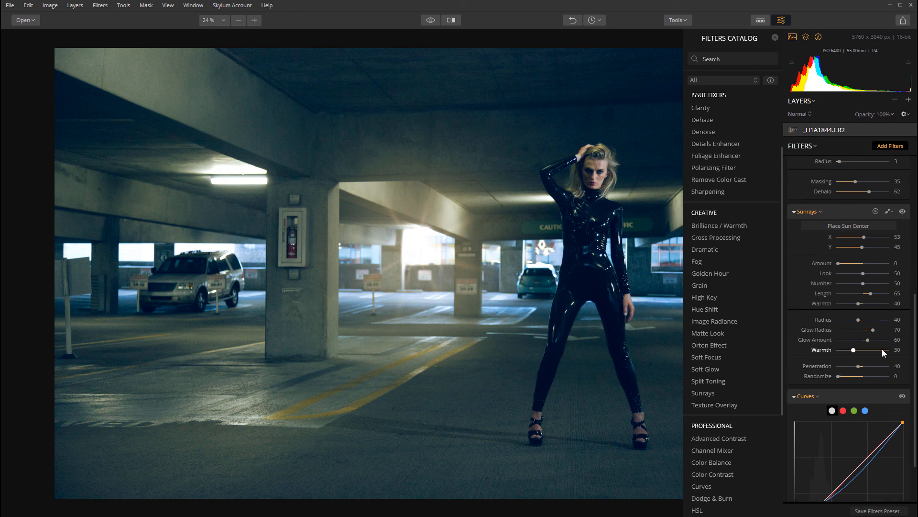
pyautogui.click(903, 397)
pyautogui.click(903, 397)
pyautogui.click(906, 212)
pyautogui.click(905, 213)
pyautogui.scroll(2, 887, 240)
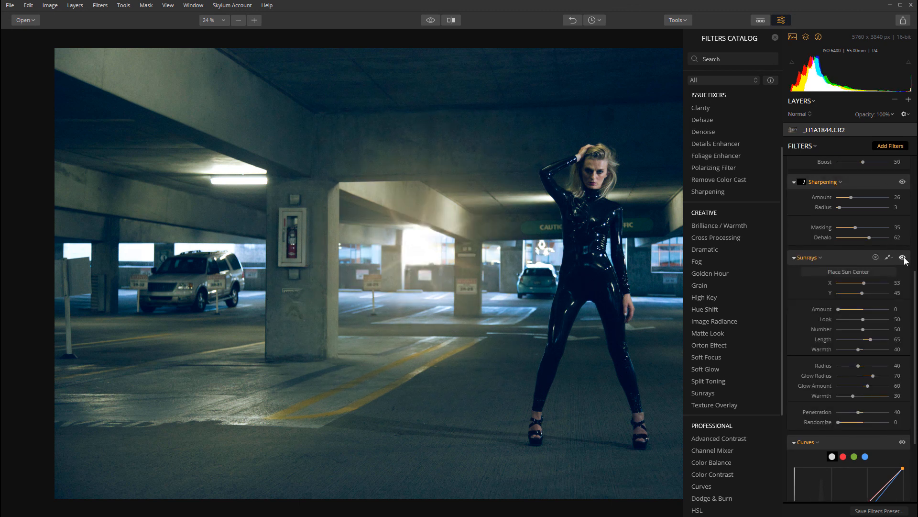
pyautogui.click(903, 258)
pyautogui.click(903, 258)
pyautogui.scroll(1, 892, 263)
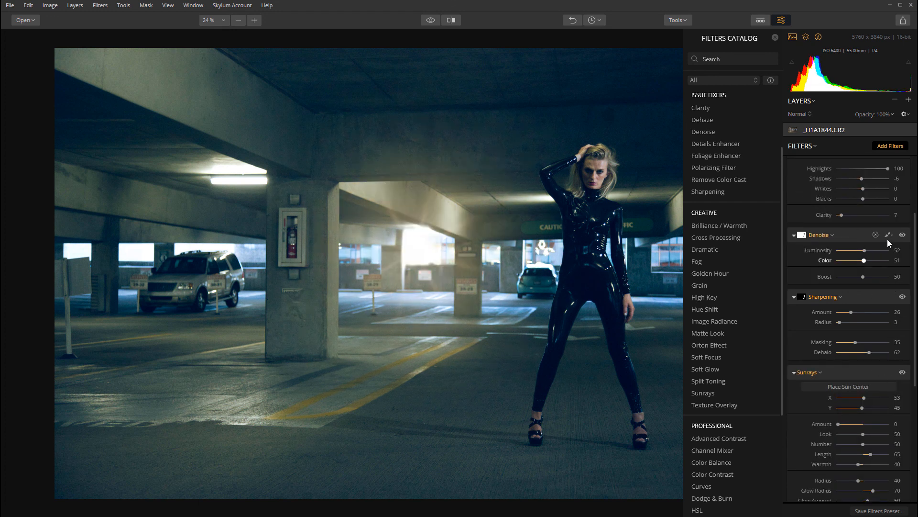
pyautogui.scroll(1, 863, 344)
pyautogui.scroll(-7, 862, 346)
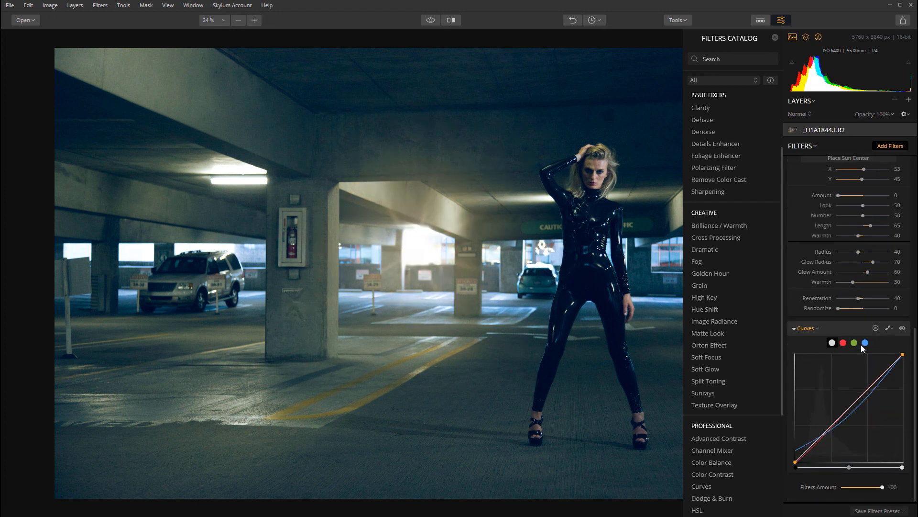